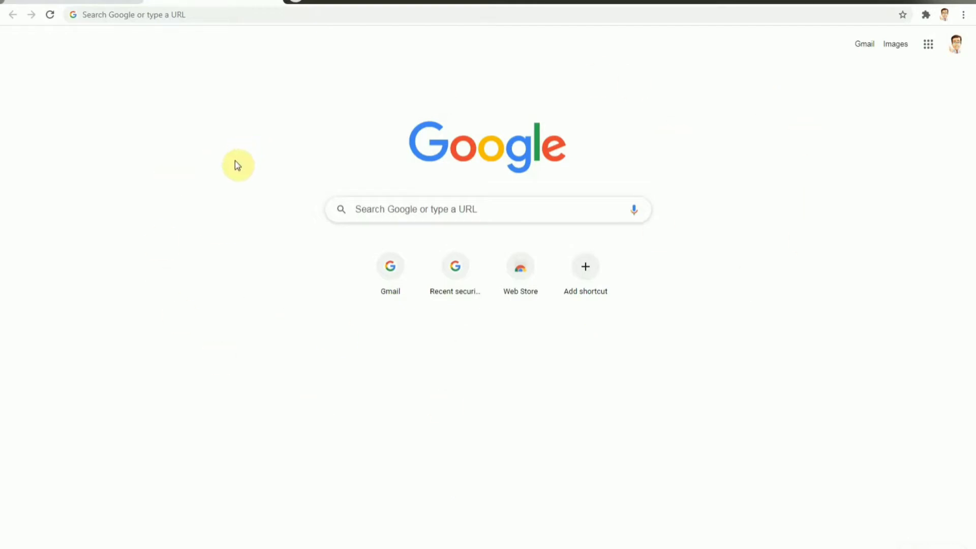
Step: Search the web for "nightbot" and open the official nightbot.tv site
click(223, 21)
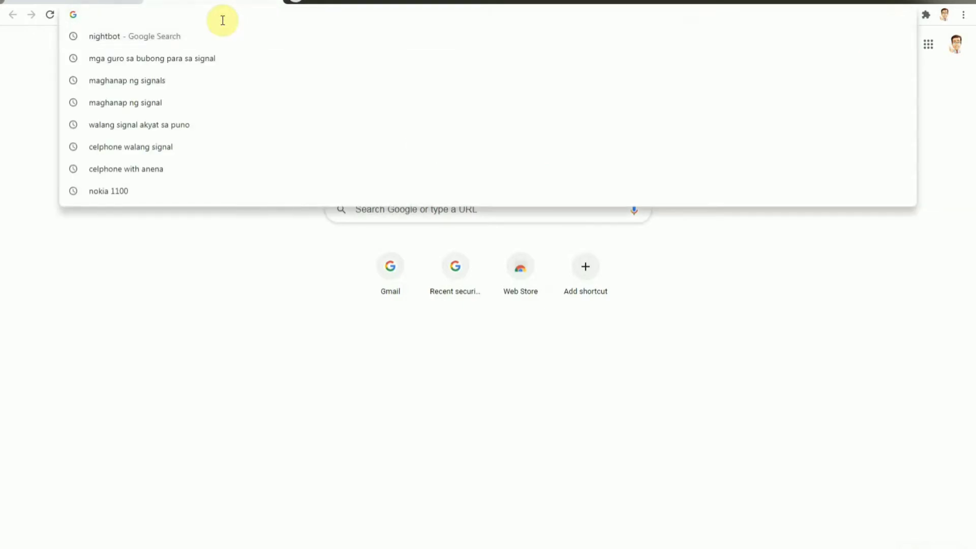
text(night)
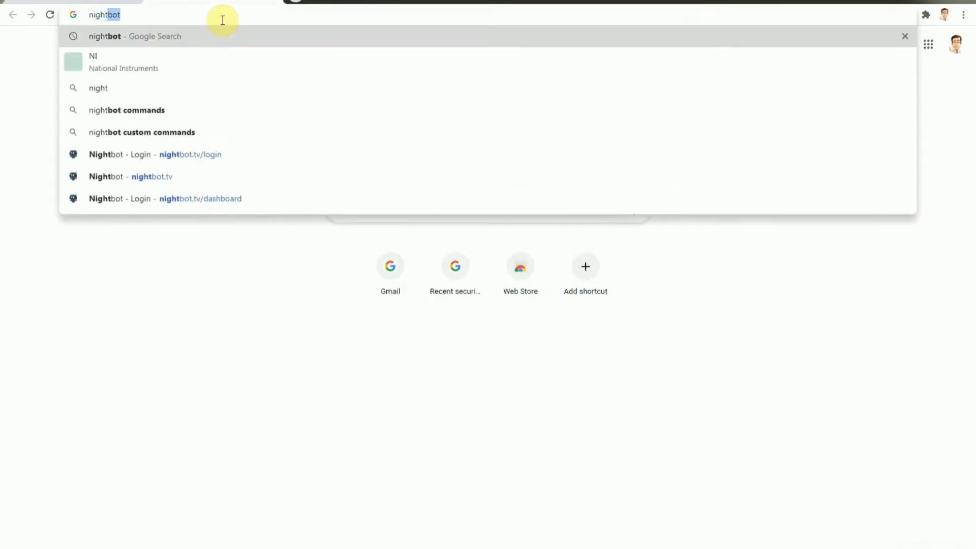
text(bot)
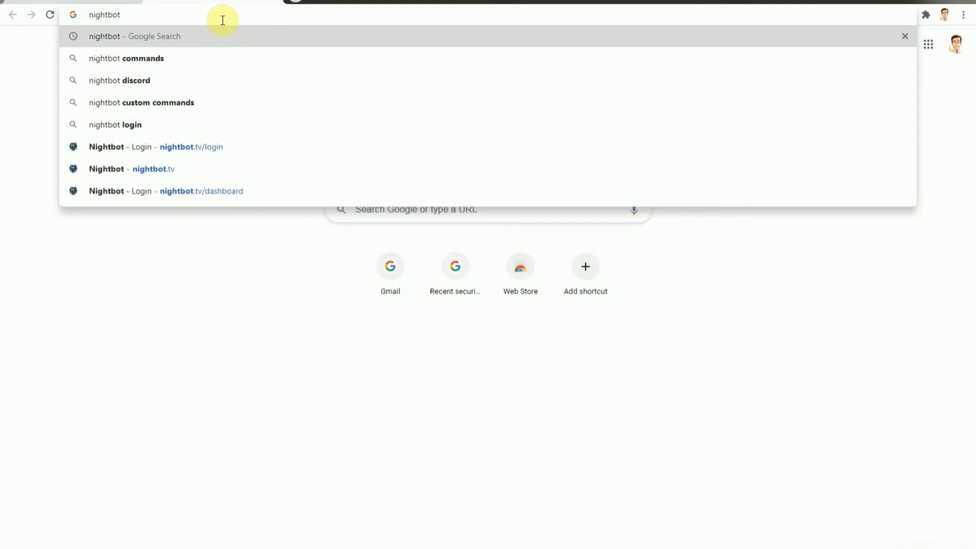
key(Return)
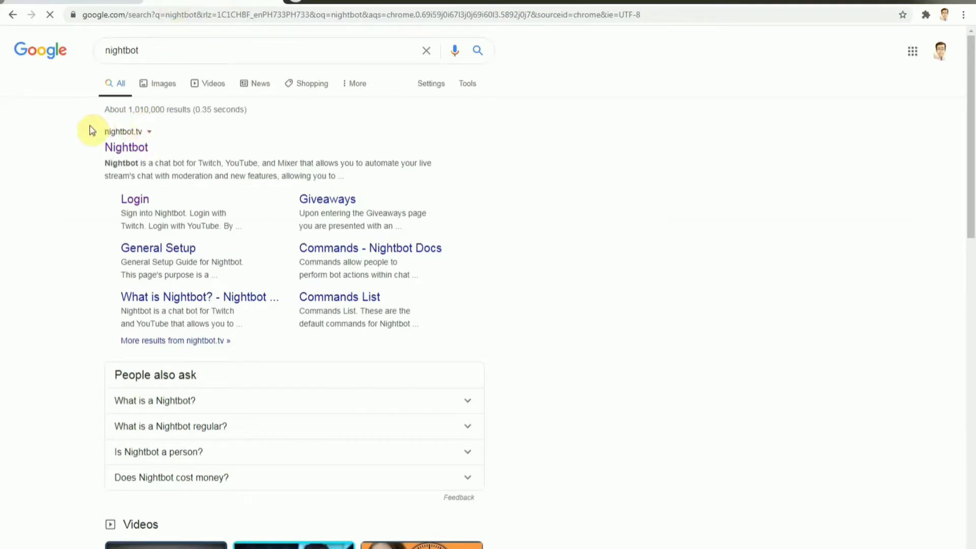
click(127, 151)
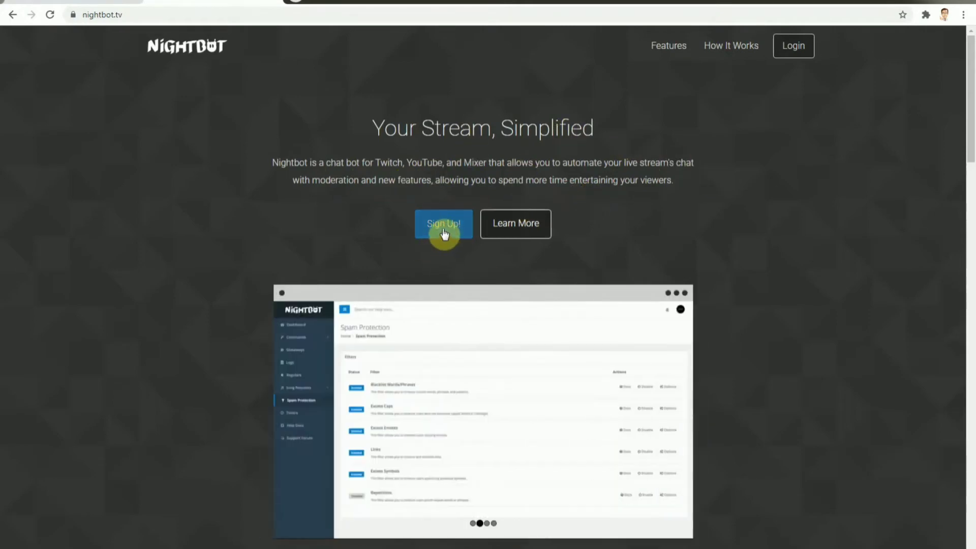
Step: Sign up for Nightbot through YouTube with the personal Google account that owns the channel and allow the requested access
click(444, 231)
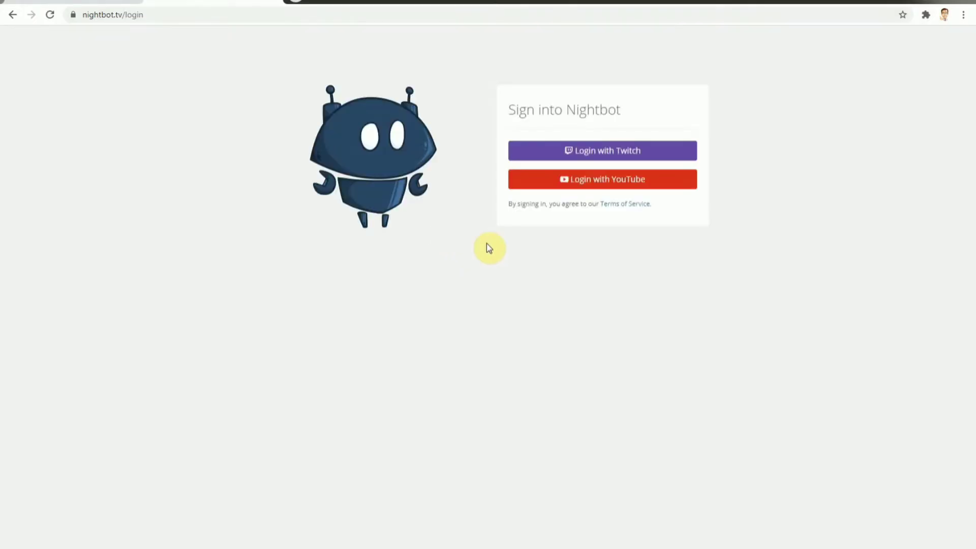
click(594, 188)
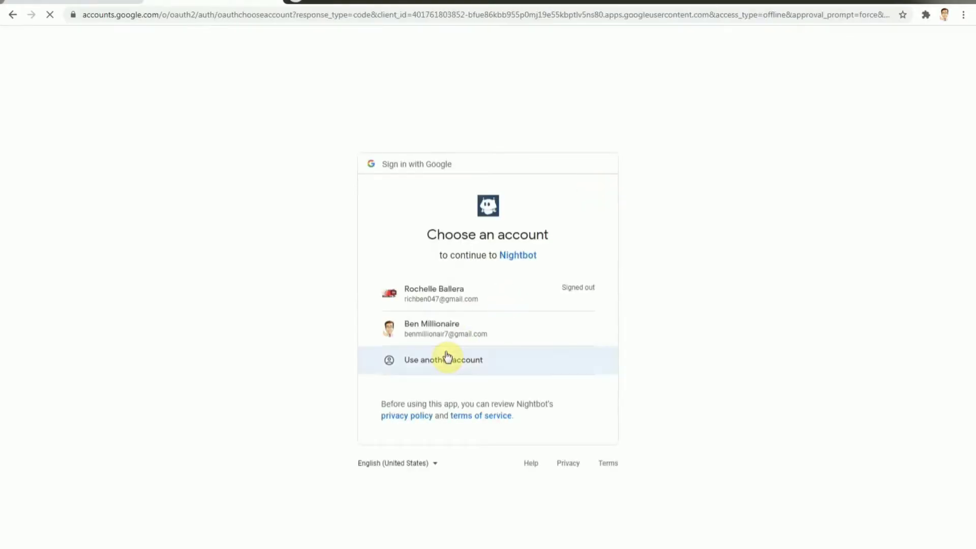
click(421, 338)
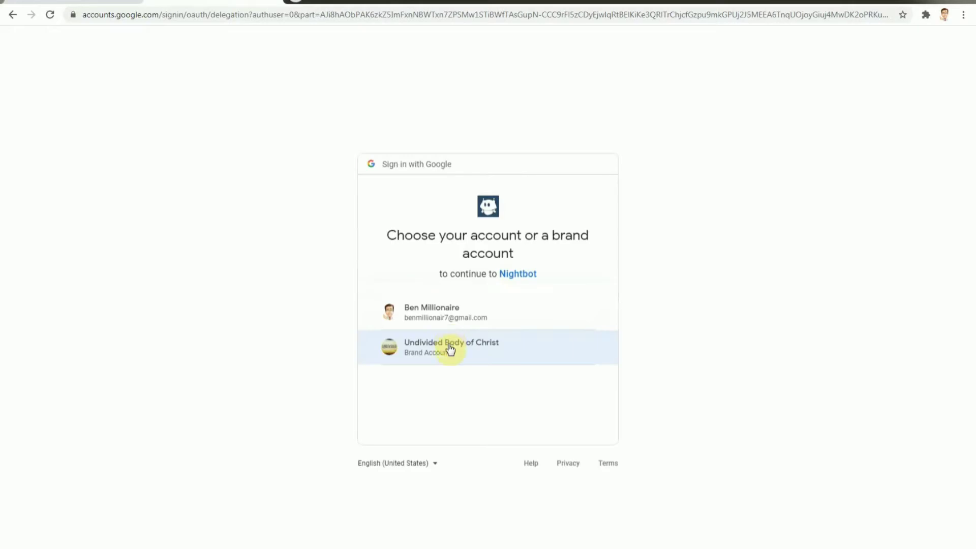
click(420, 319)
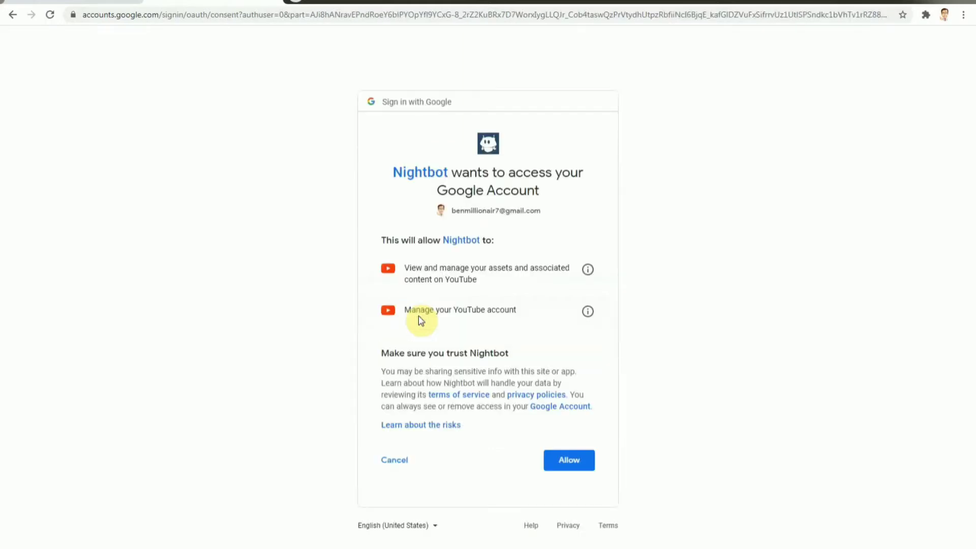
click(92, 2)
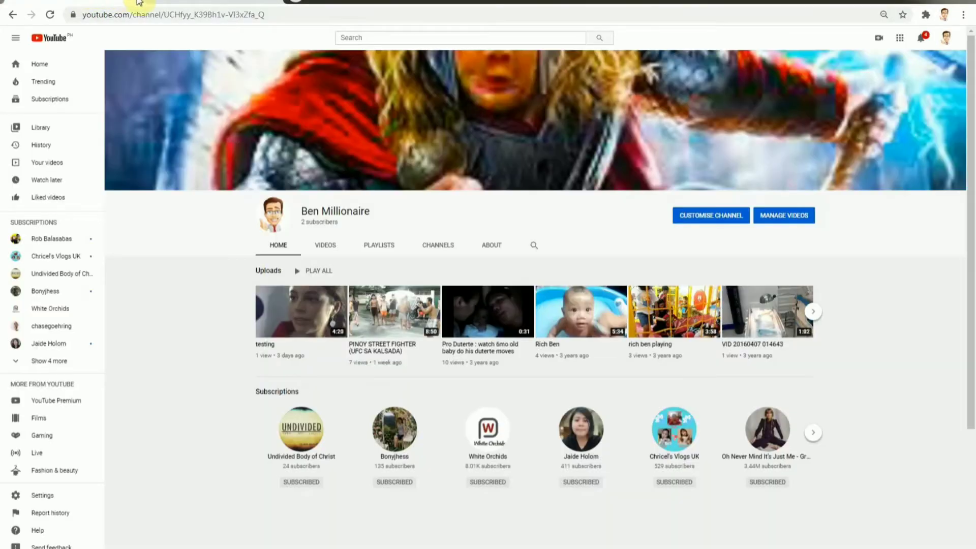
click(188, 2)
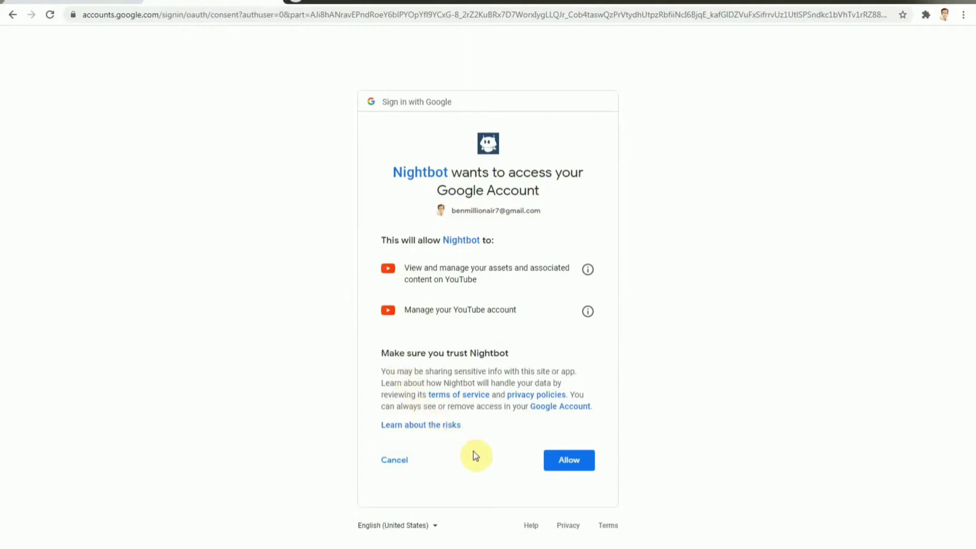
click(571, 460)
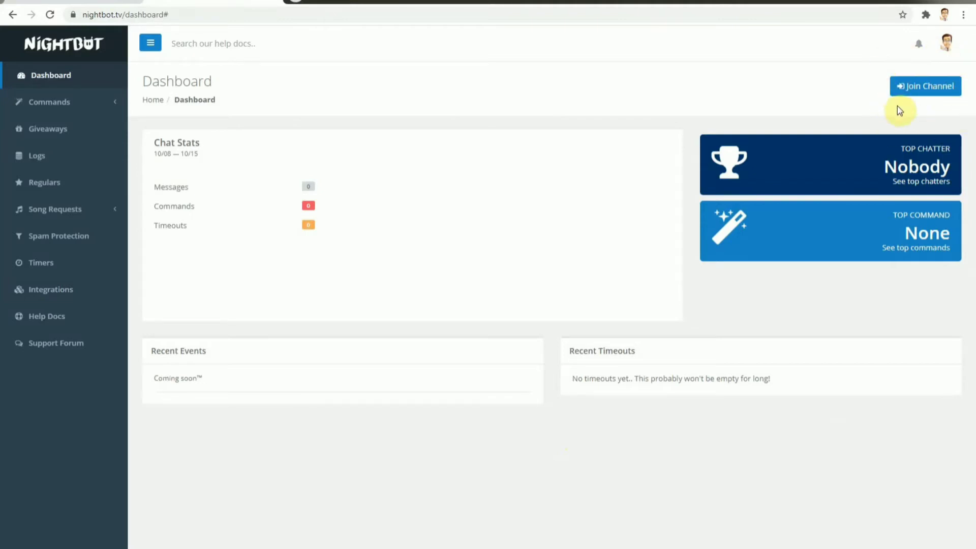
Step: Have Nightbot join the channel and copy its YouTube channel URL from the moderator instructions
click(926, 90)
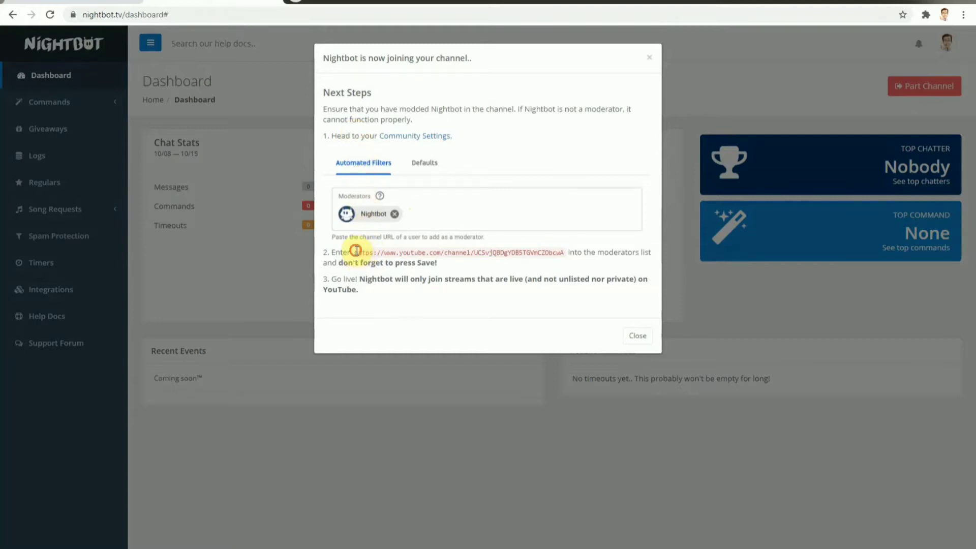
drag(355, 252, 566, 252)
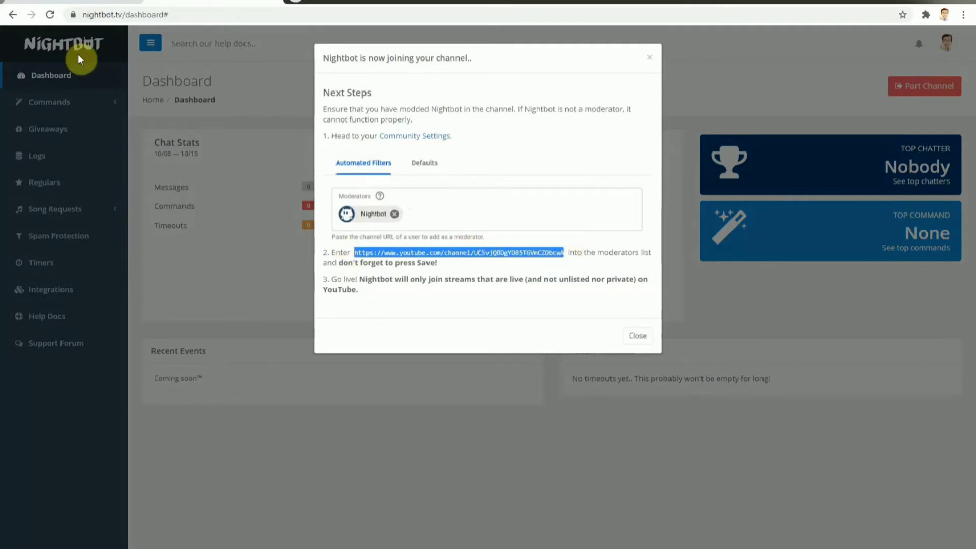
Step: Switch to the YouTube channel, go to YouTube Studio and open the Community section of the channel settings
click(87, 1)
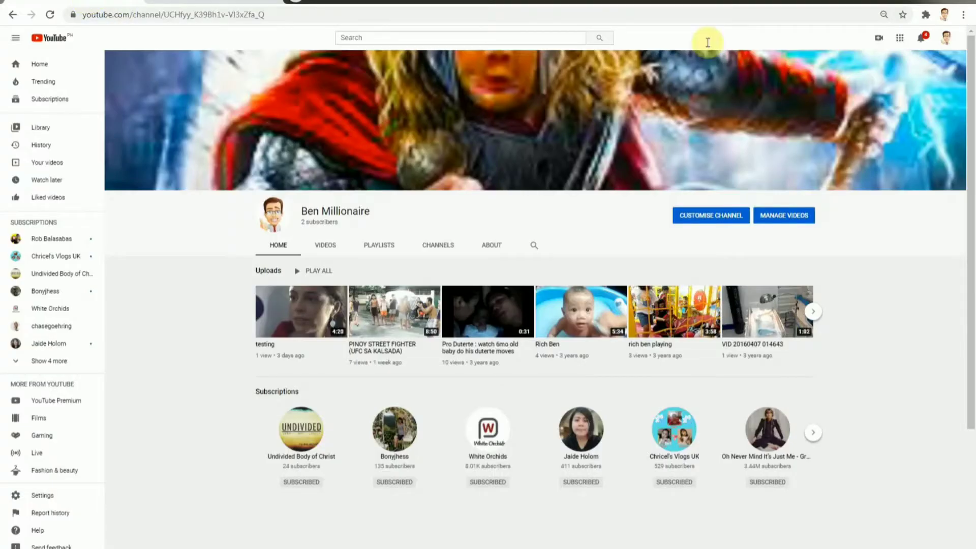
click(945, 39)
click(913, 138)
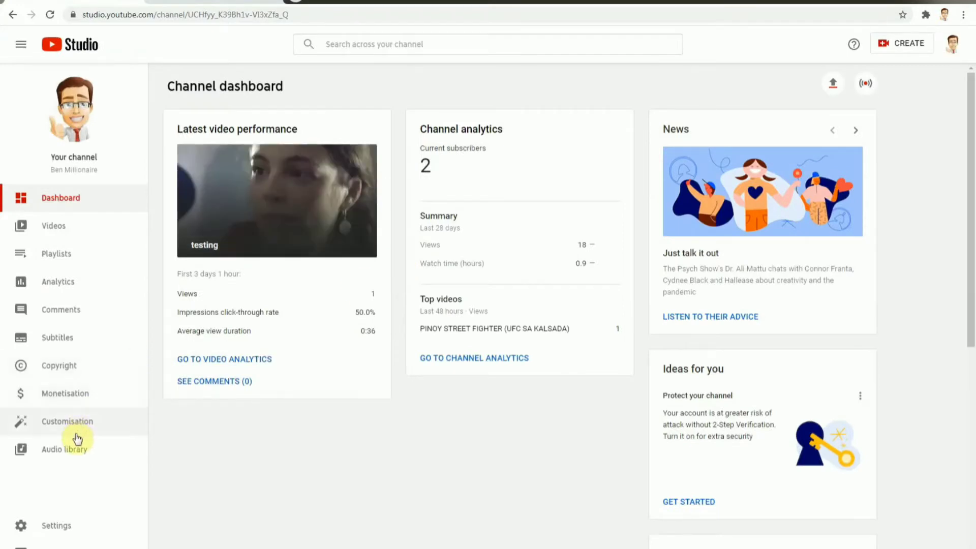
click(54, 531)
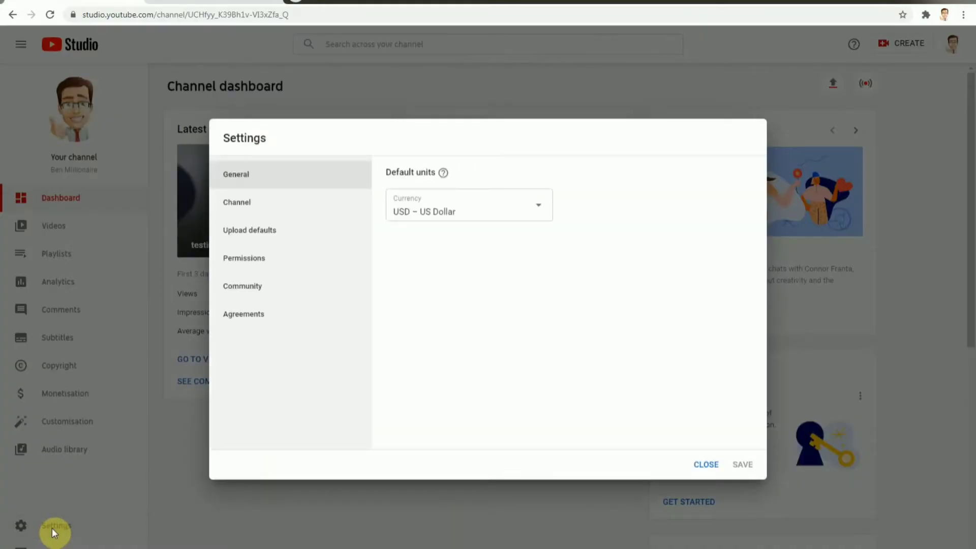
click(243, 292)
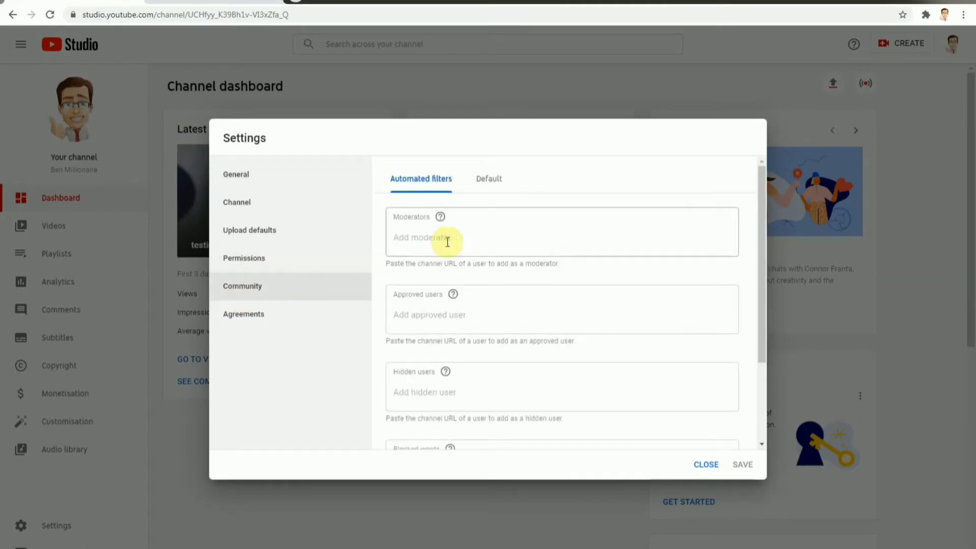
Step: Add Nightbot as a channel moderator using the copied channel URL and save the settings
scroll(486, 257, down, 3)
scroll(486, 264, up, 1)
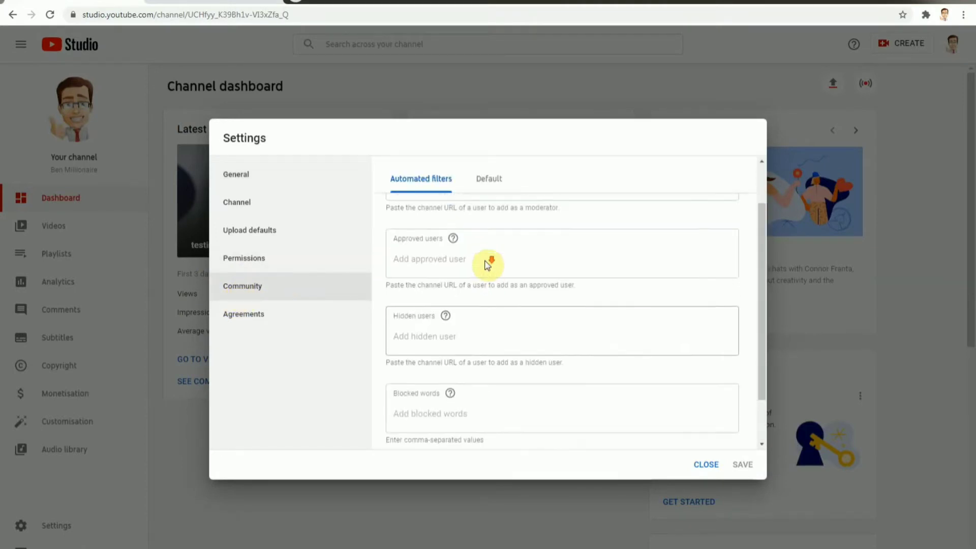
scroll(486, 264, down, 1)
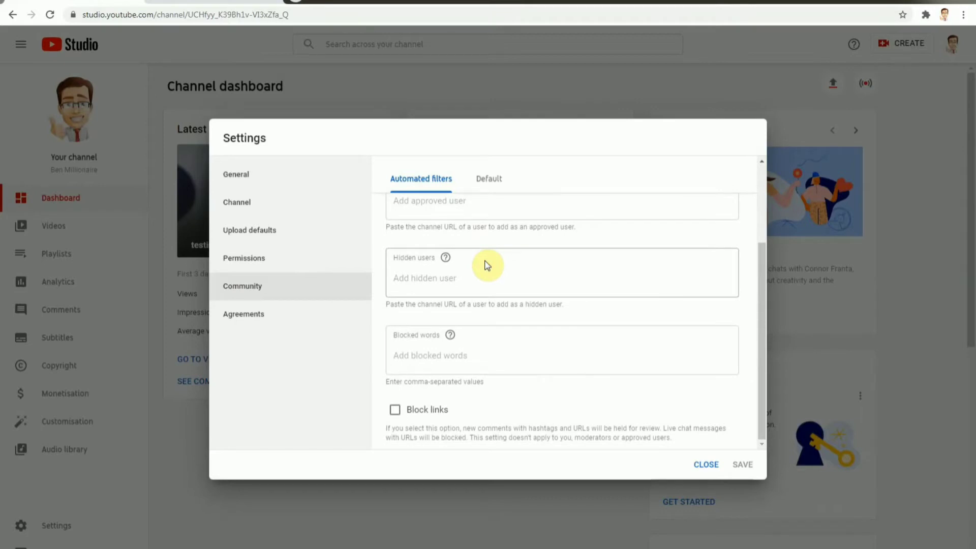
scroll(486, 263, up, 1)
scroll(486, 260, up, 1)
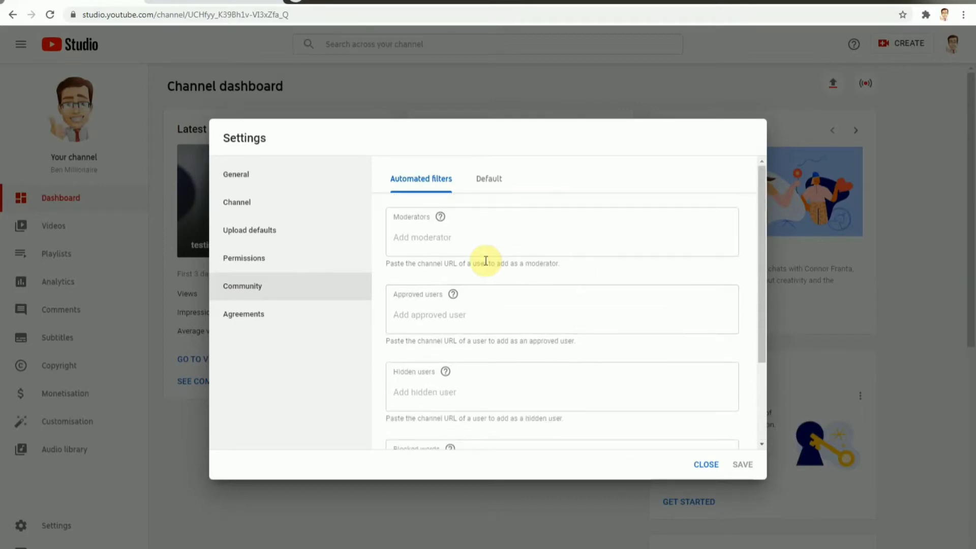
click(401, 239)
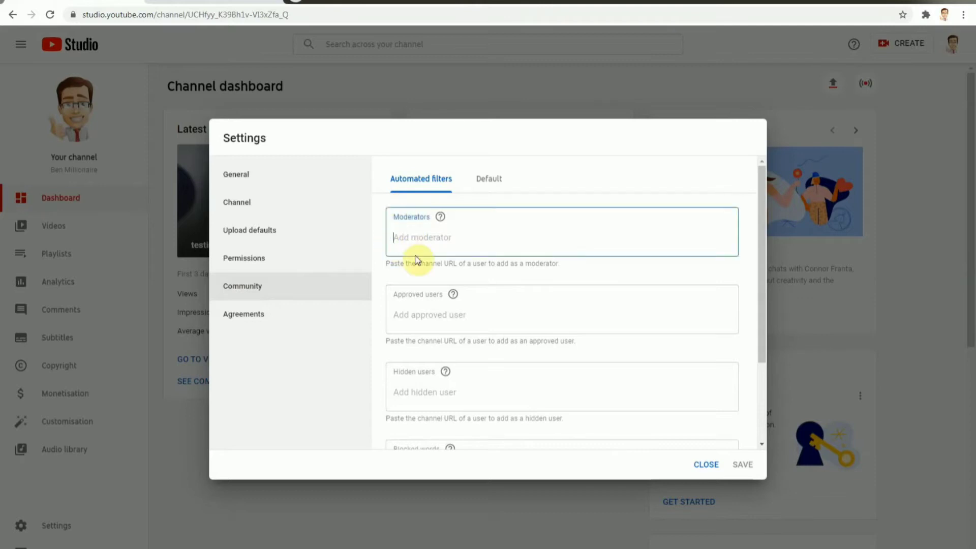
text(https://www.youtube.com/channel/UCSvjQBDgYDB5TGVmCZObcwA)
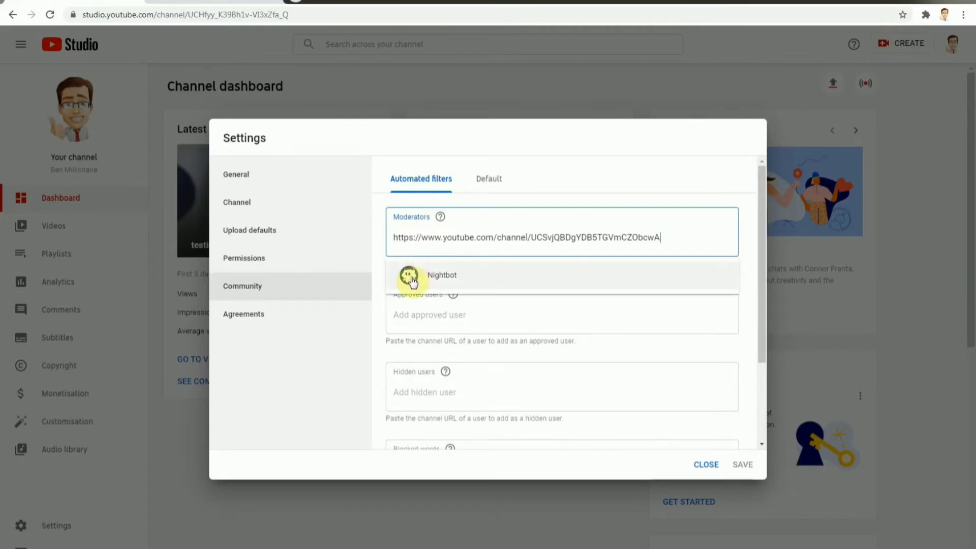
click(418, 277)
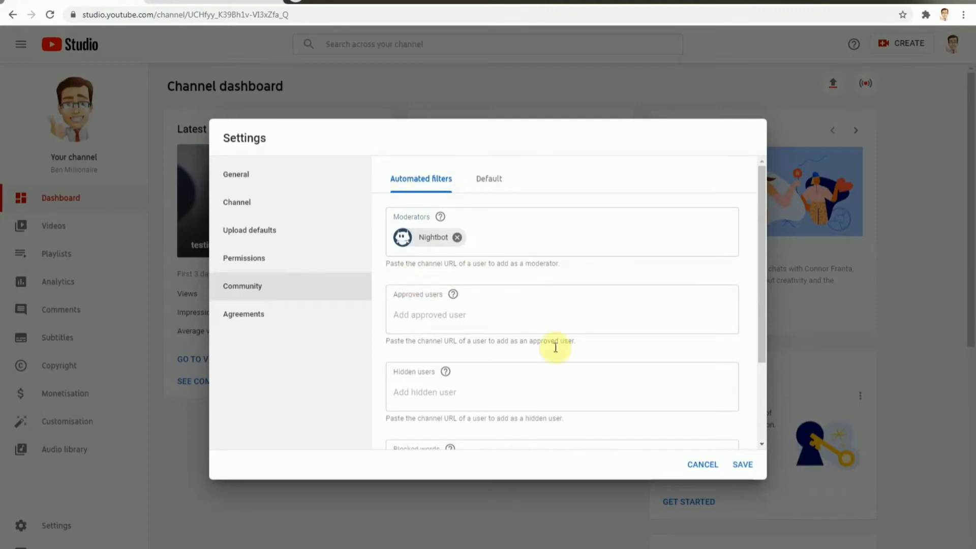
click(743, 465)
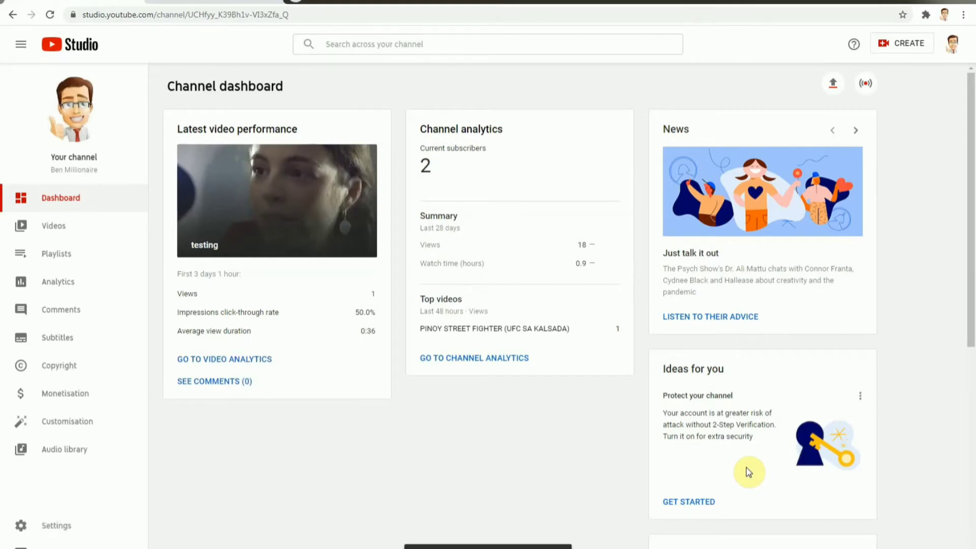
Step: Return to the Nightbot dashboard, dismiss the joining instructions and open the custom commands page
click(180, 1)
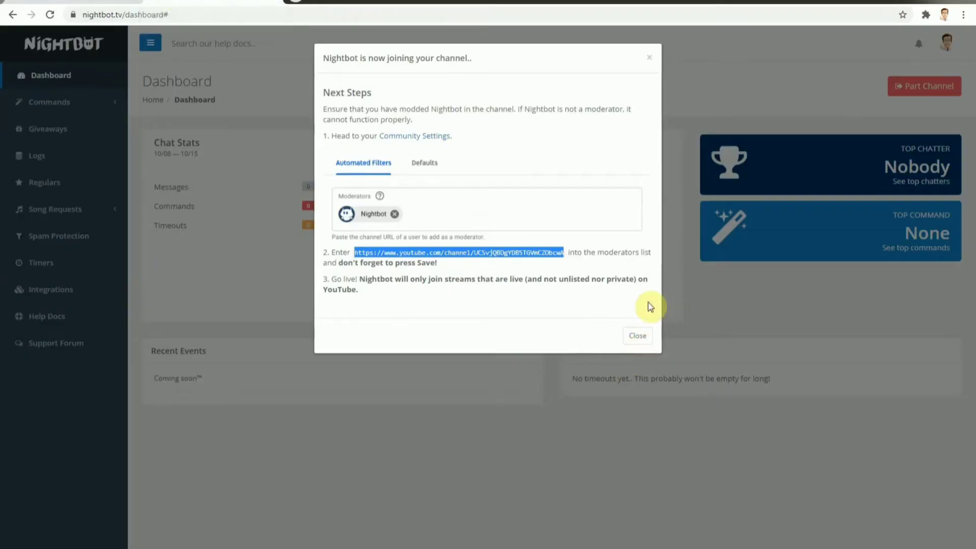
click(638, 335)
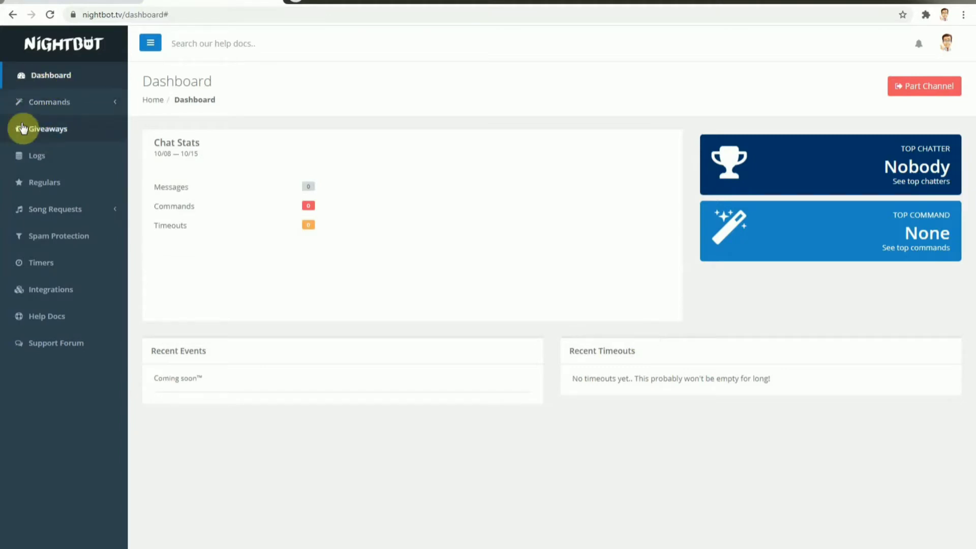
click(55, 104)
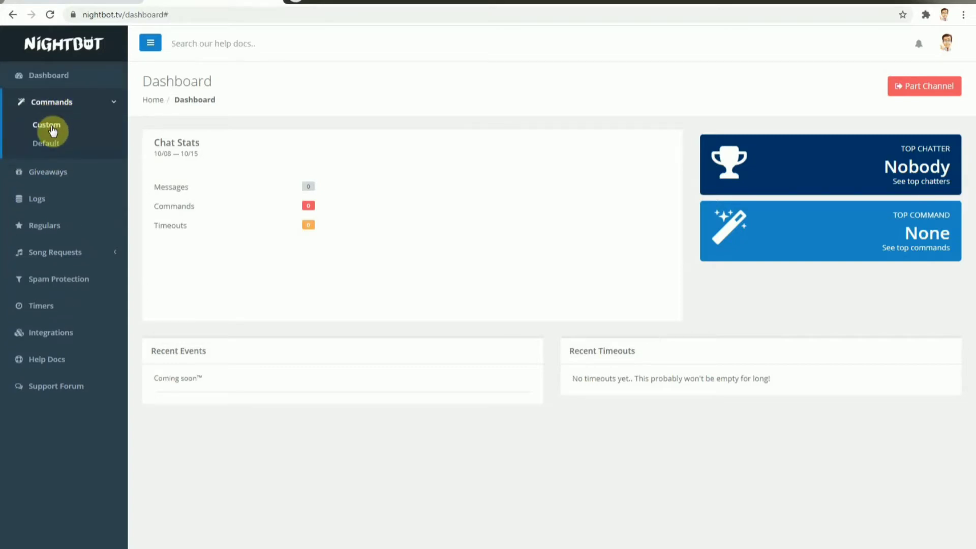
click(53, 131)
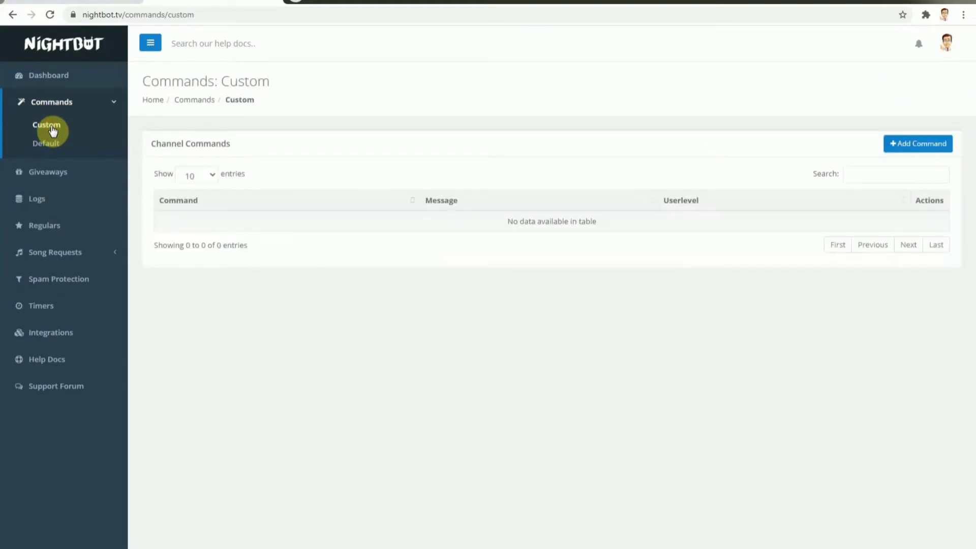
click(210, 175)
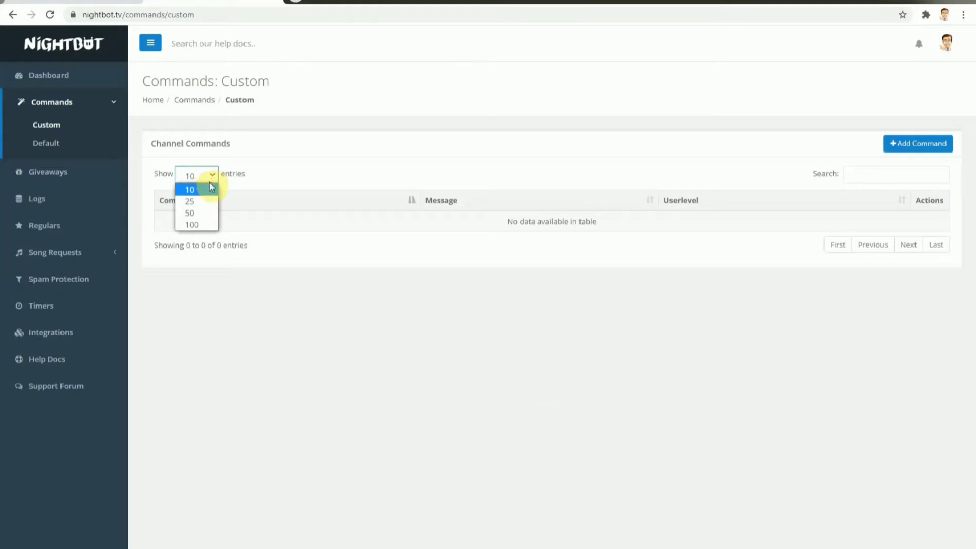
click(211, 174)
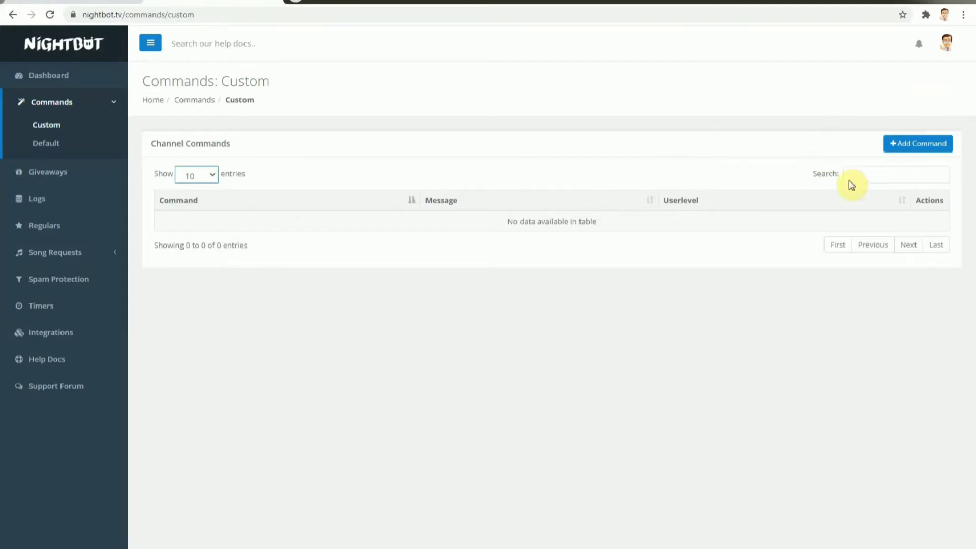
Step: Start a new custom command named hi with the message "hello kamuzta ka?" and the userlevel Everyone
click(910, 146)
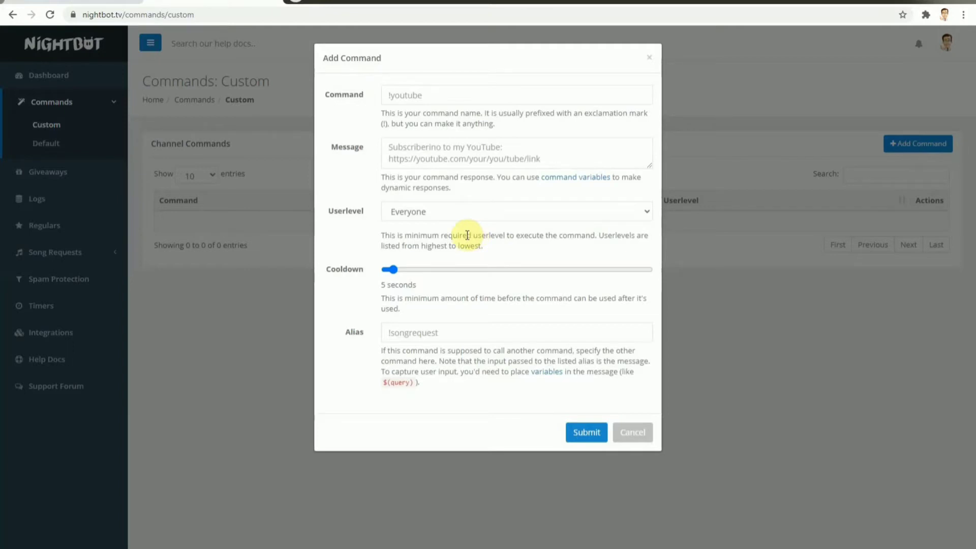
click(428, 95)
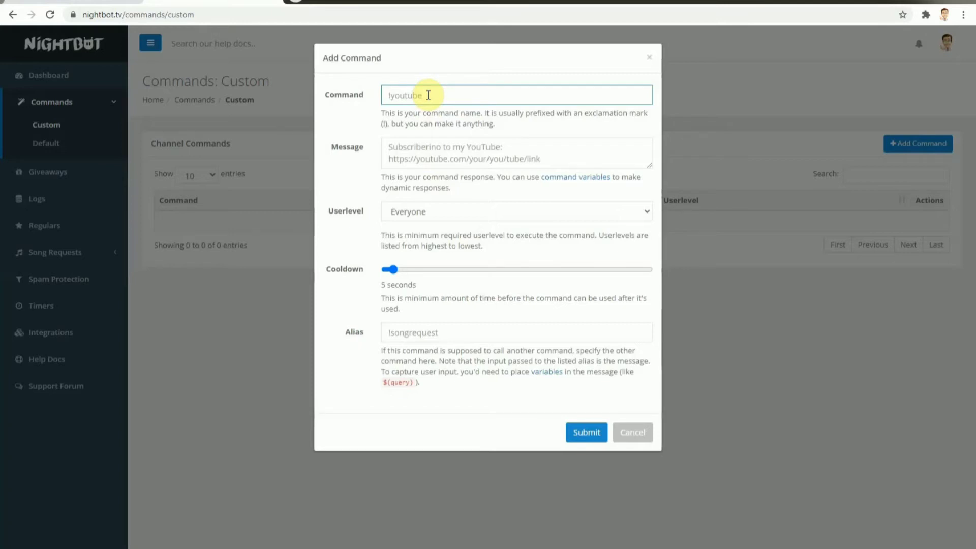
text(hi)
click(411, 156)
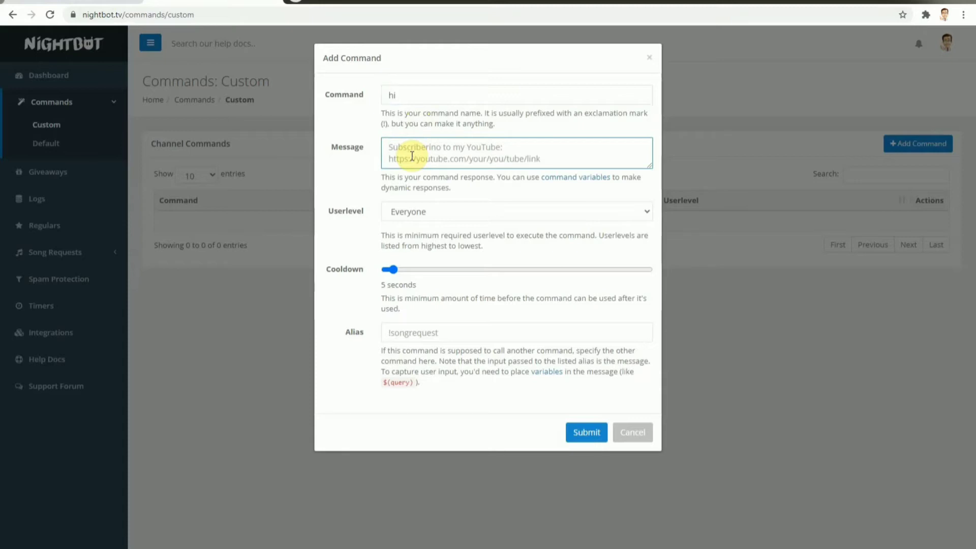
text(hel)
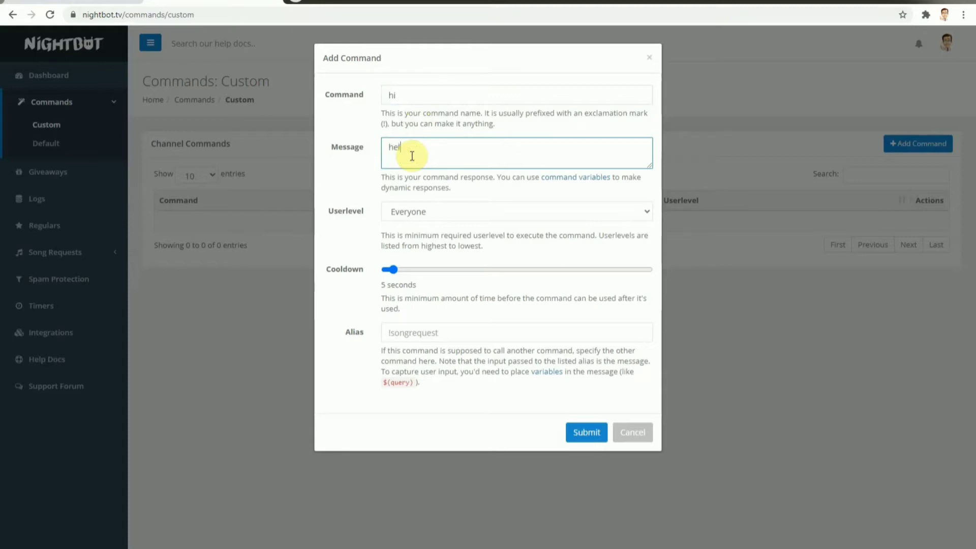
text(lo kamuzta ka)
text(?)
click(593, 210)
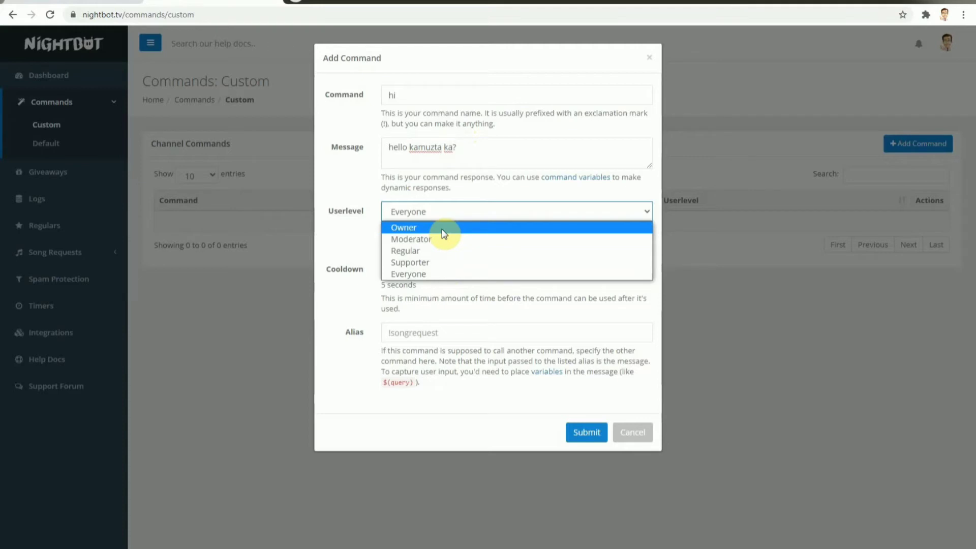
click(441, 277)
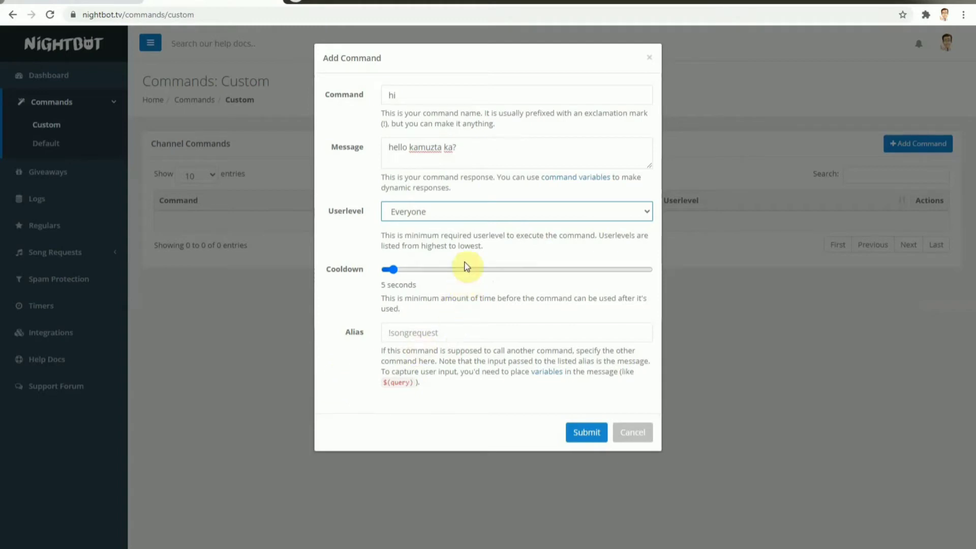
click(457, 336)
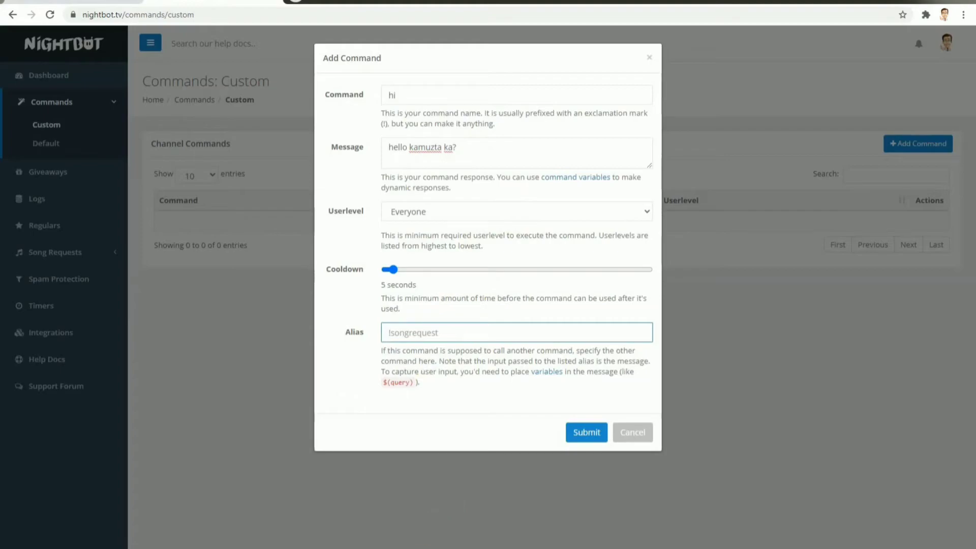
mouse_move(412, 548)
click(411, 508)
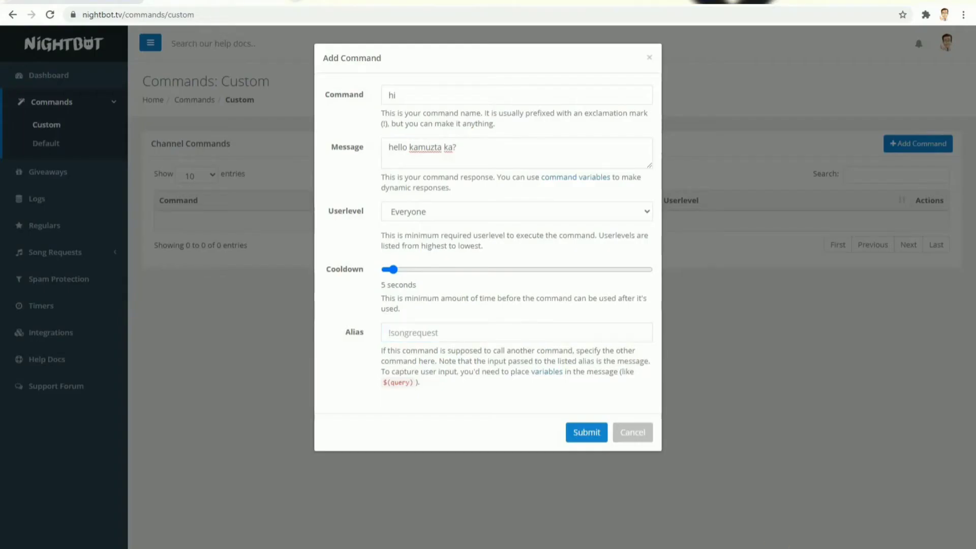
right_click(791, 548)
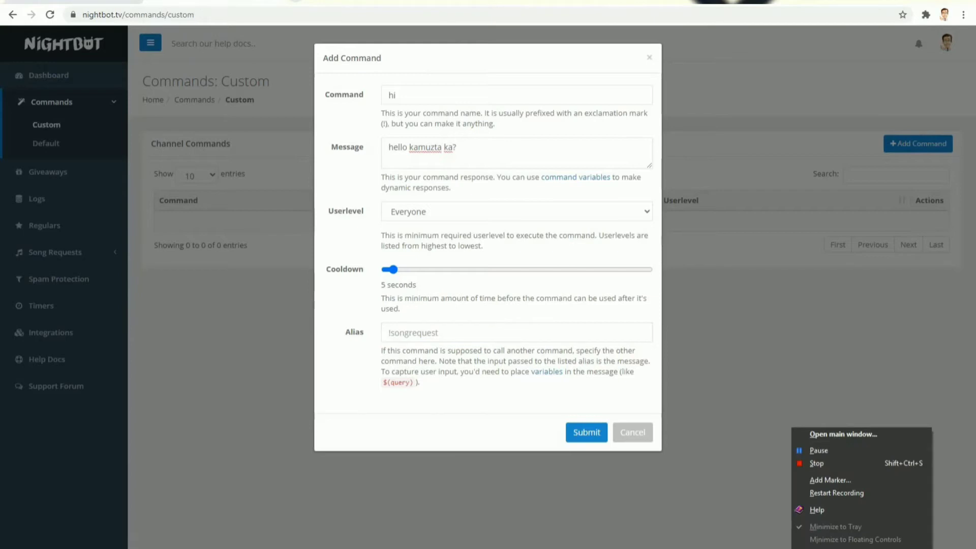
click(810, 451)
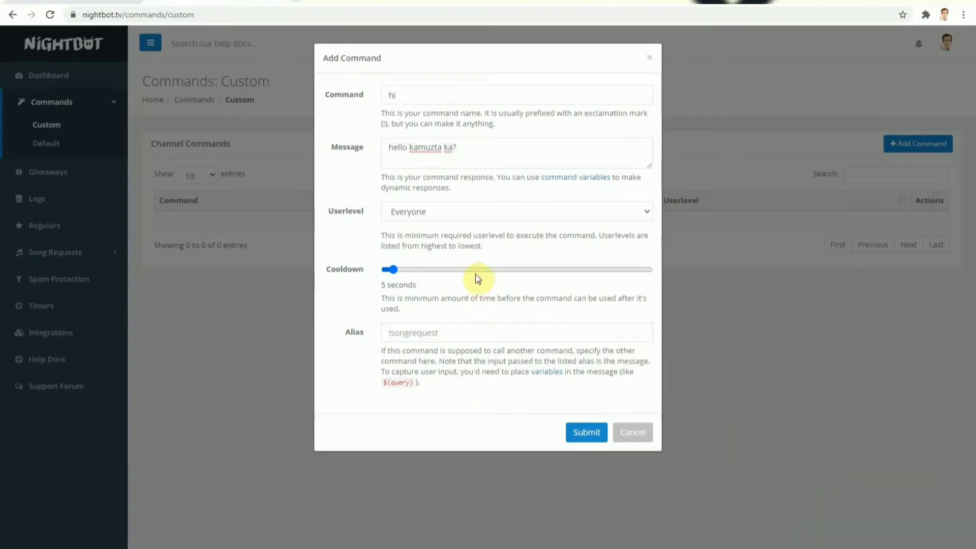
Step: Save the new hi command
click(591, 433)
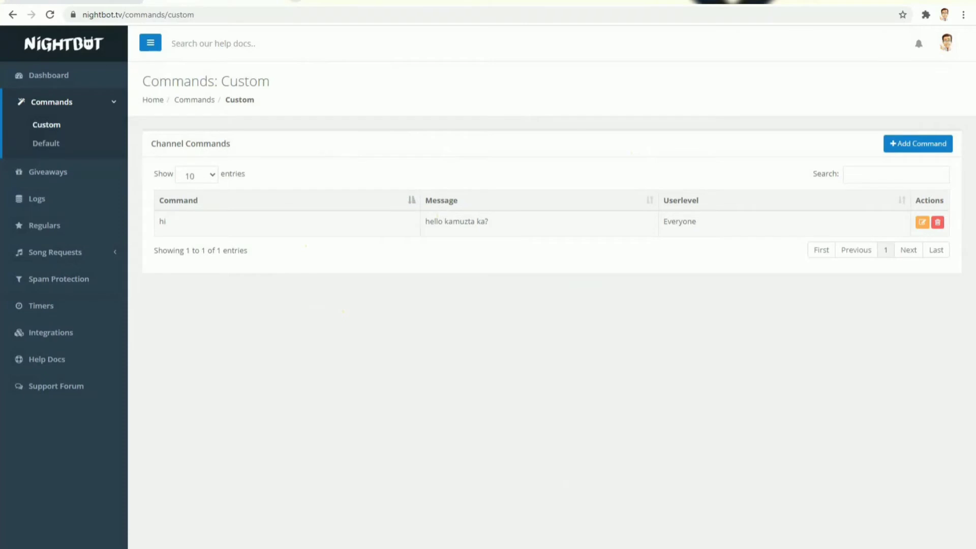
right_click(791, 548)
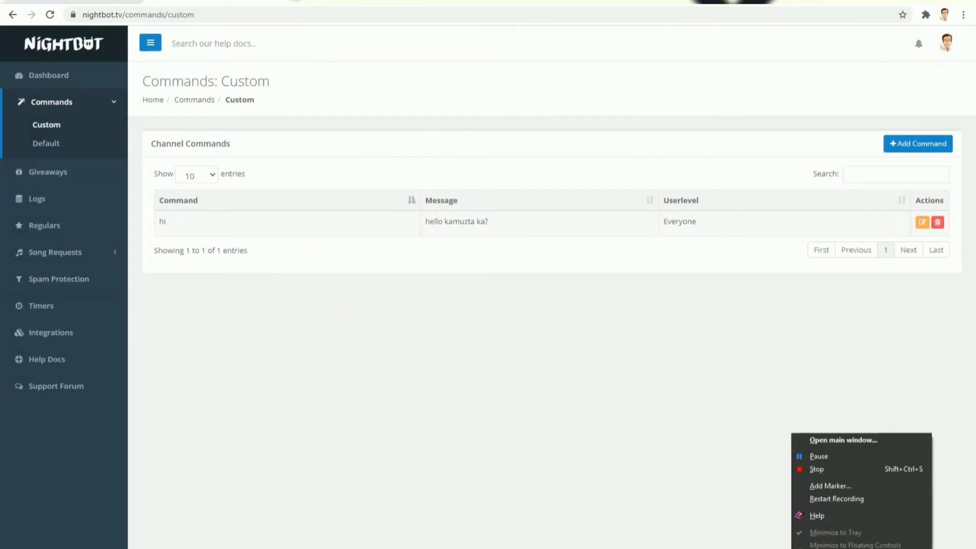
click(818, 457)
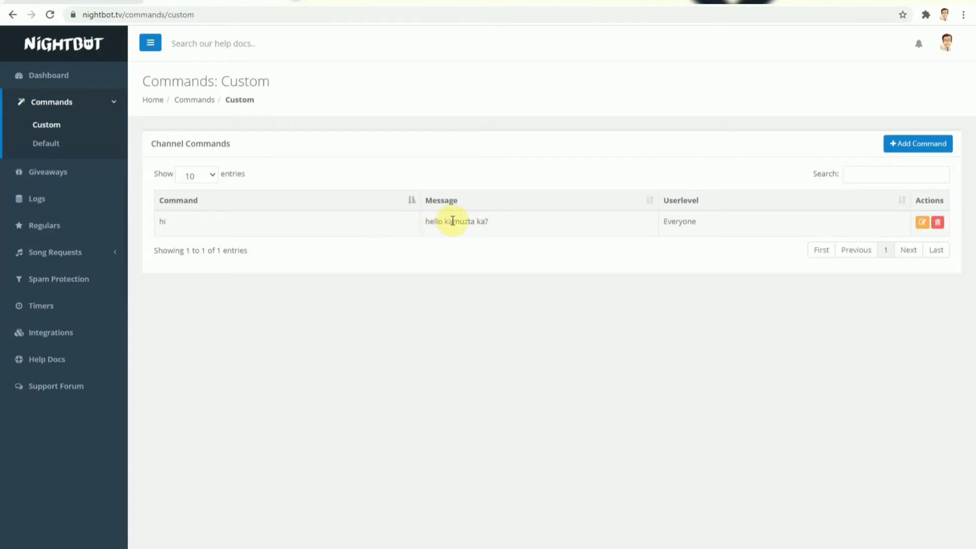
Step: Start another custom command and name it "hello po"
click(910, 147)
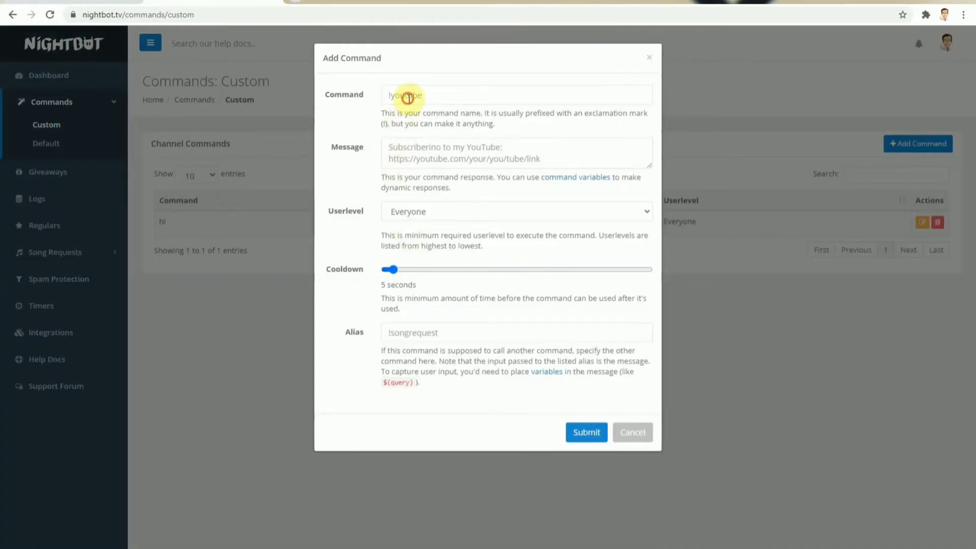
click(409, 98)
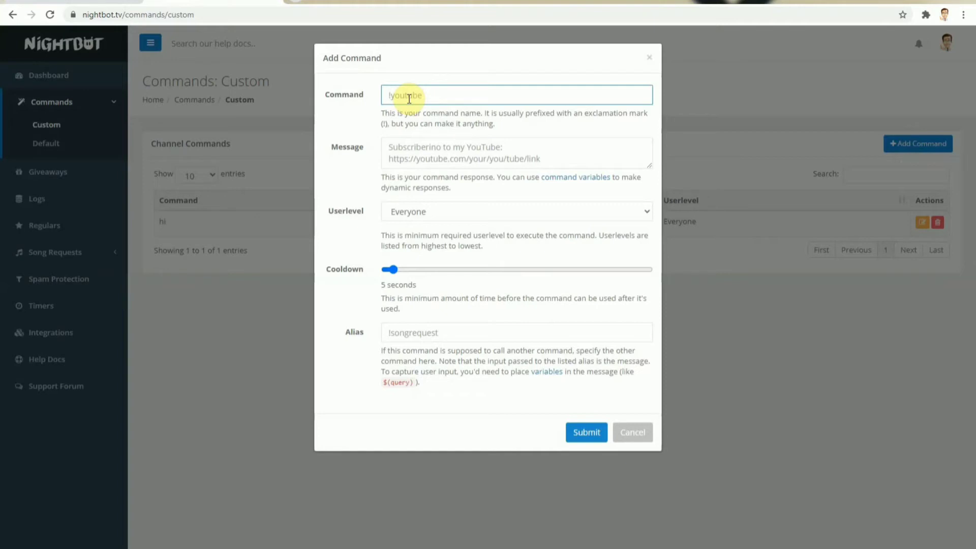
text(hellopo)
Step: Give the hello po command the message "$(channel)welcome ka dito" and save it
click(427, 158)
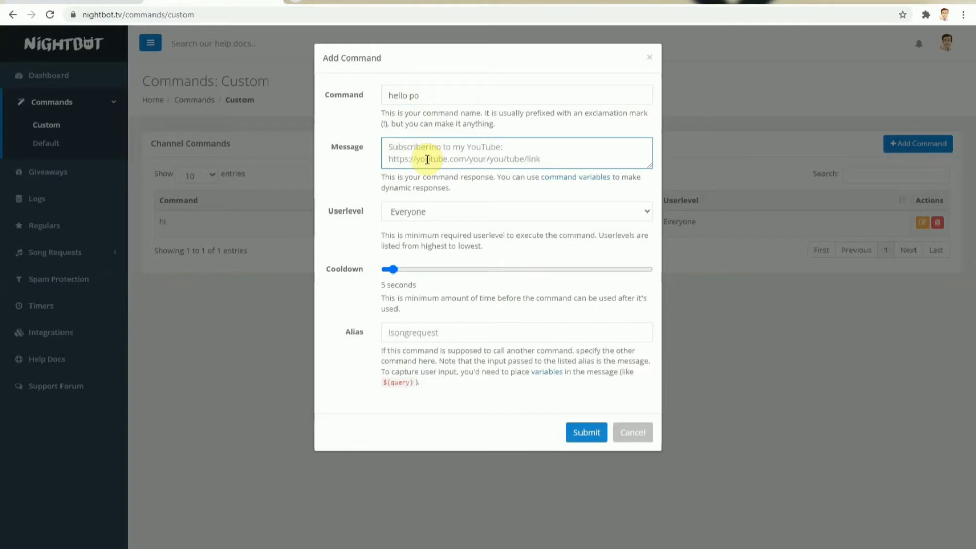
text($)
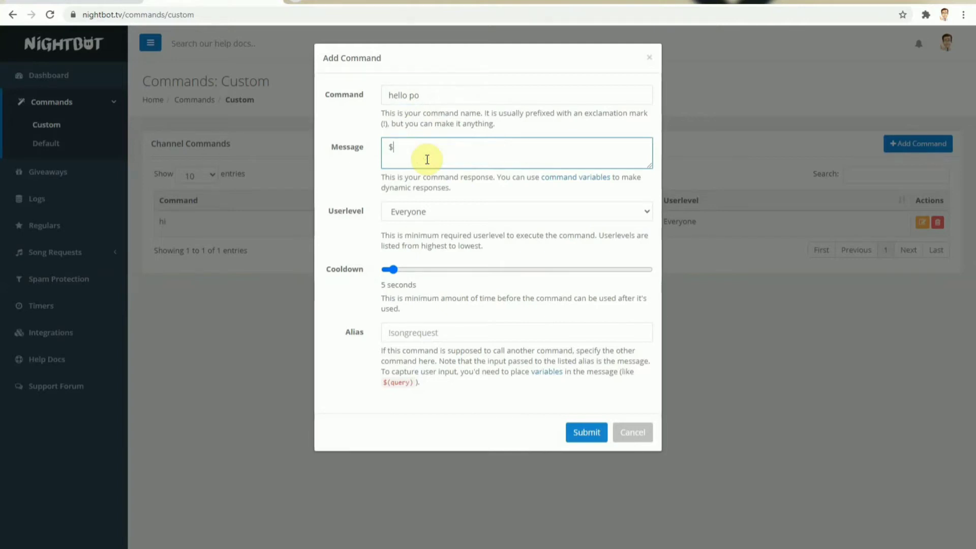
text((channel))
text(welcome ka dito)
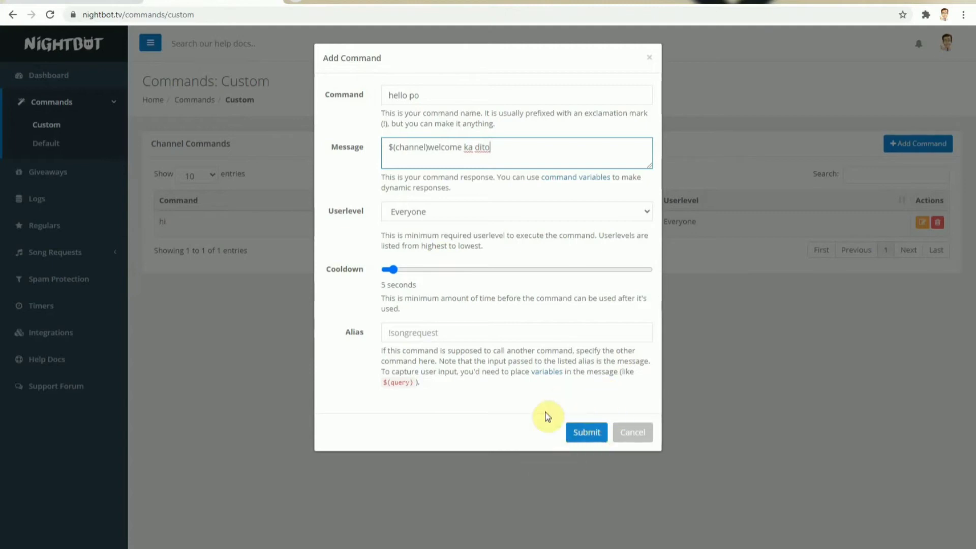
click(583, 432)
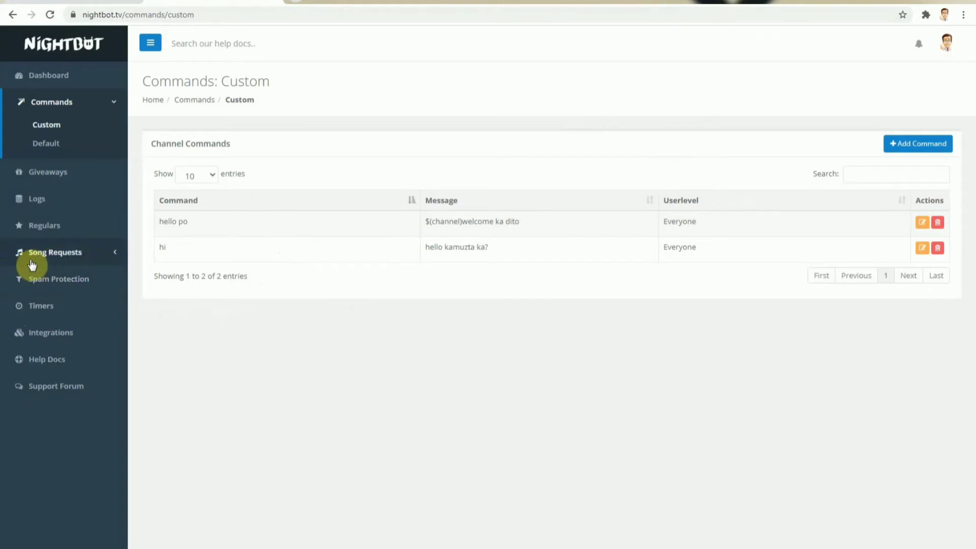
Step: Go to the spam protection filters and disable the Excess Emotes filter
click(56, 288)
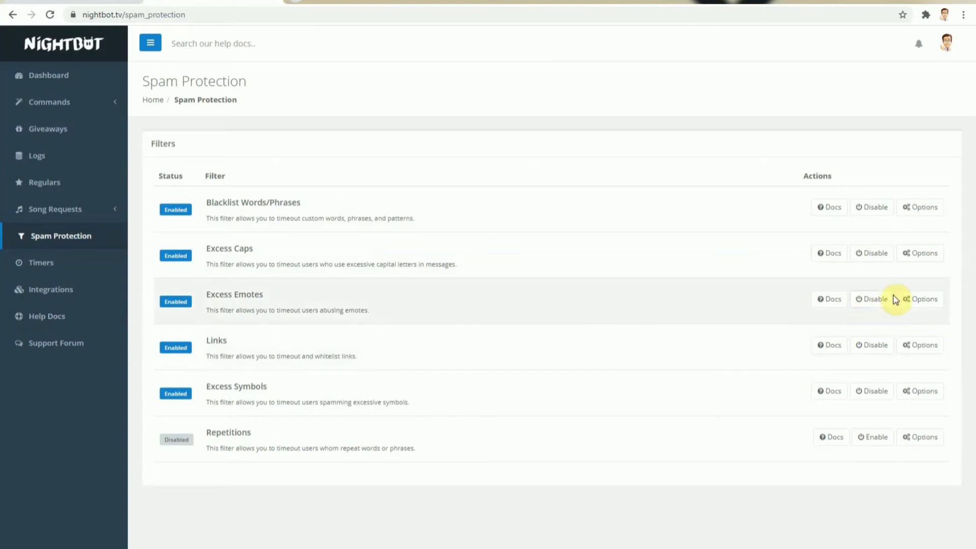
click(866, 303)
click(867, 304)
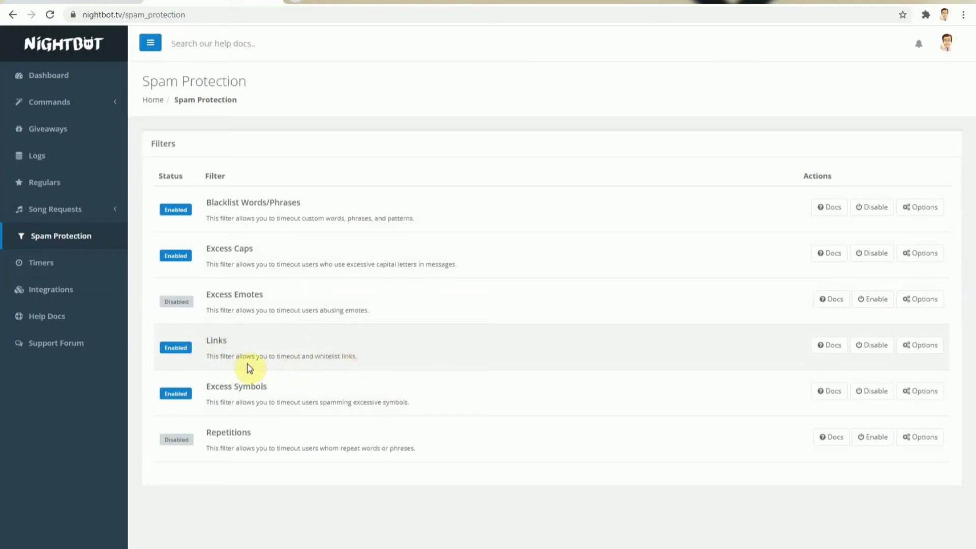
Step: Open the options of the Links filter and add youtube.com to its whitelist
click(924, 346)
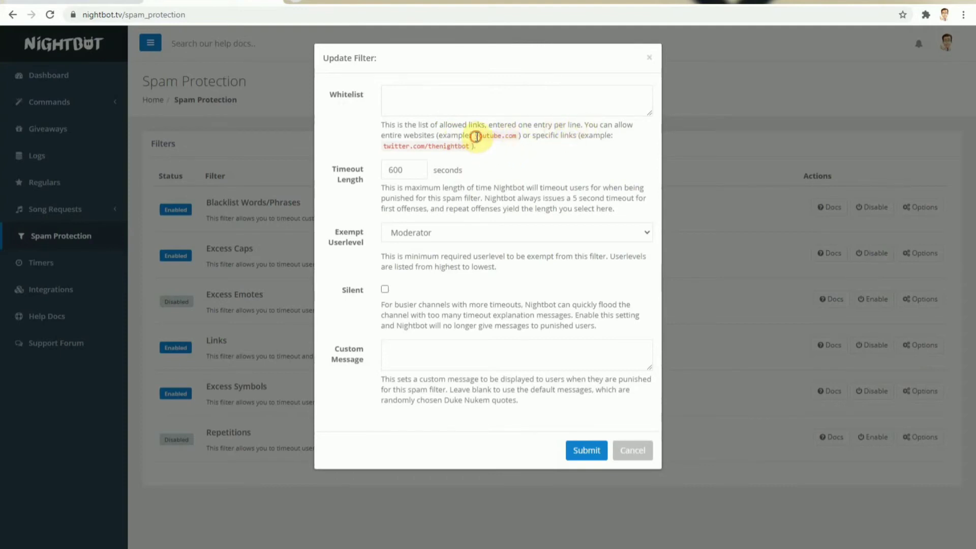
drag(477, 137, 518, 140)
key(ctrl+c)
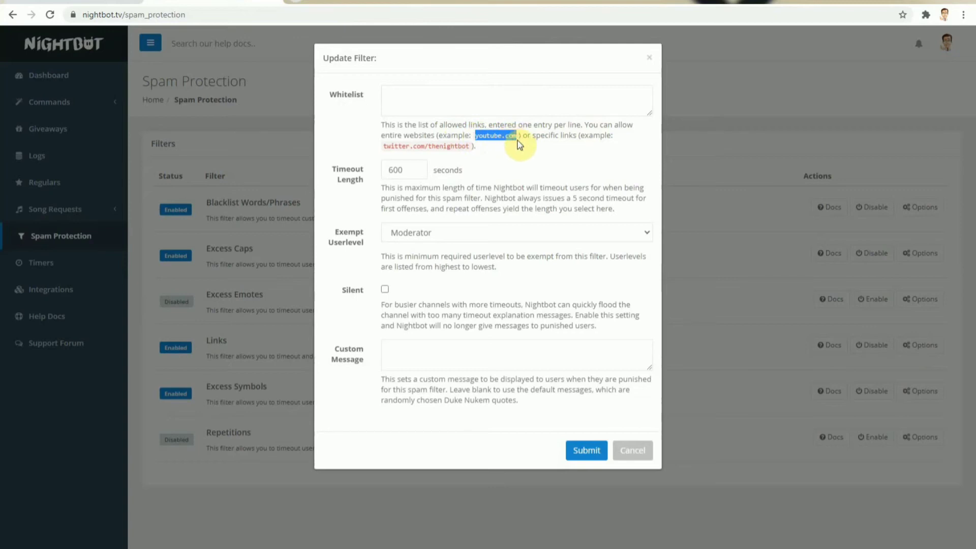
click(479, 108)
key(ctrl+v)
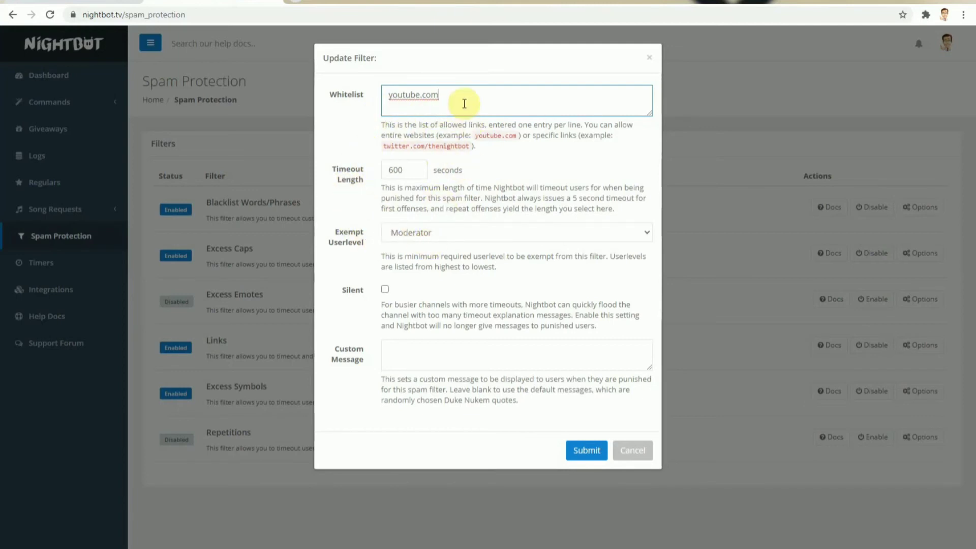
Step: Set the Links filter's exempt userlevel to Owner
click(534, 235)
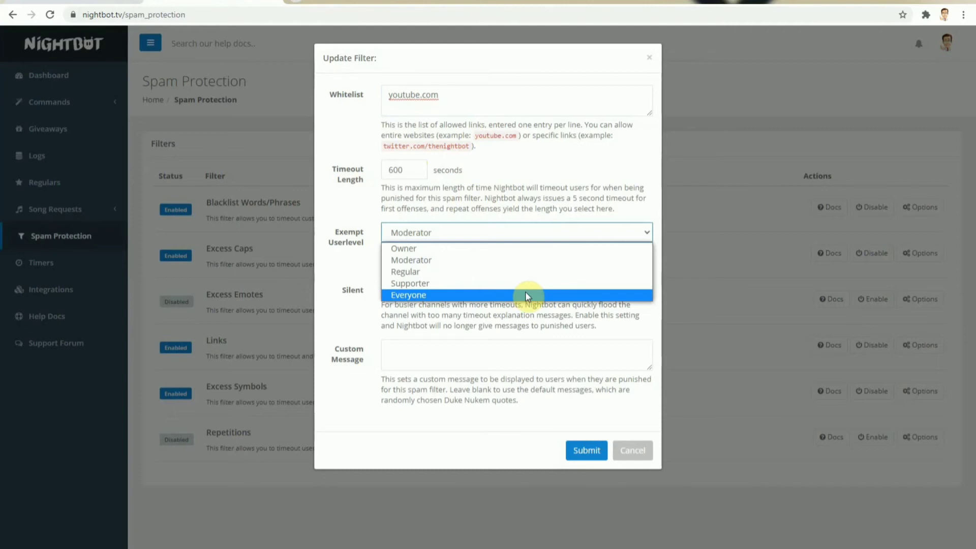
click(397, 249)
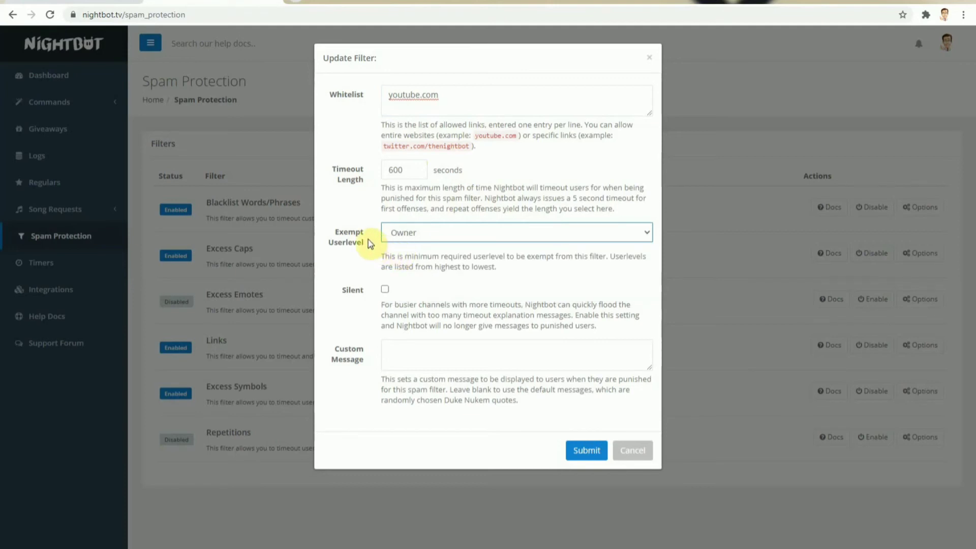
click(412, 232)
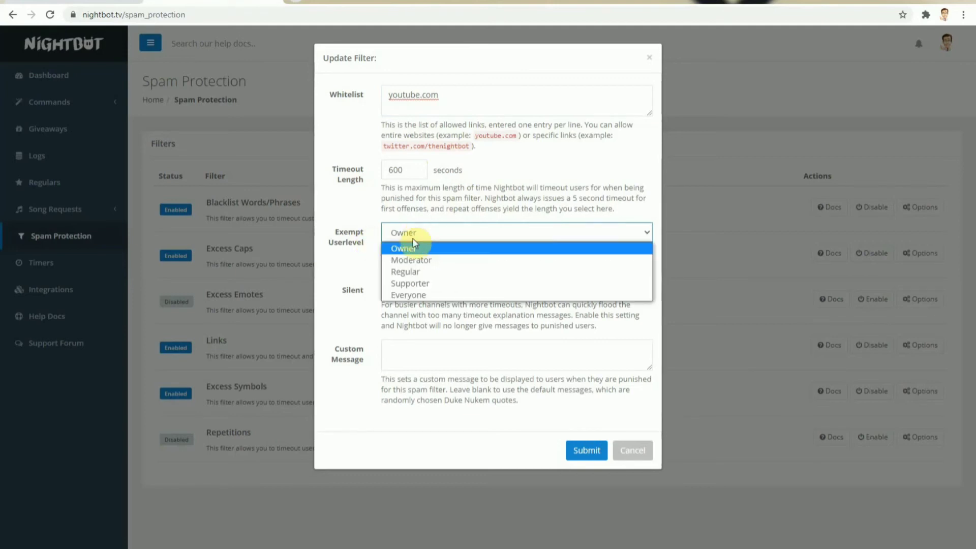
click(410, 251)
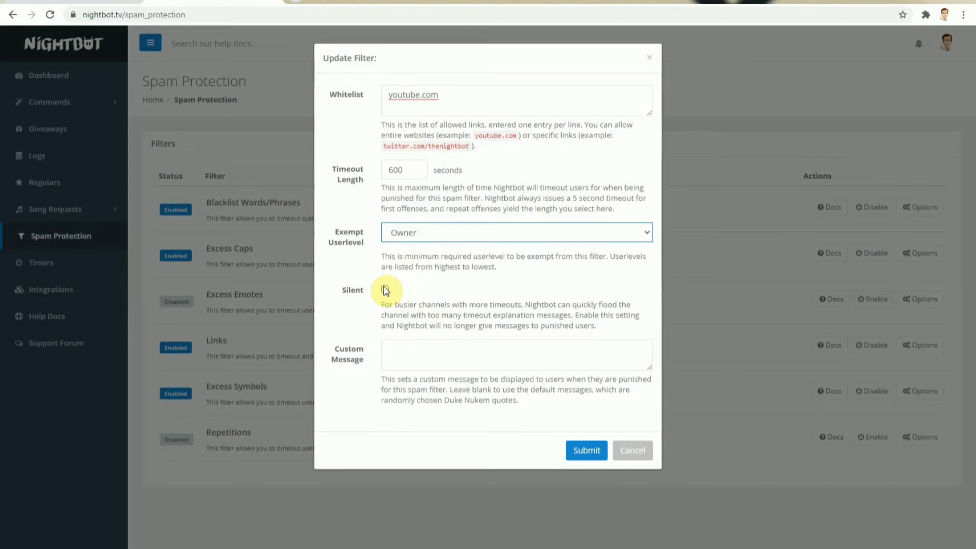
Step: Set the custom message to "isa pa cge baba ka pa isa / i ta time out na kita. kahit masama sa kalooban ko." and save the filter
click(402, 352)
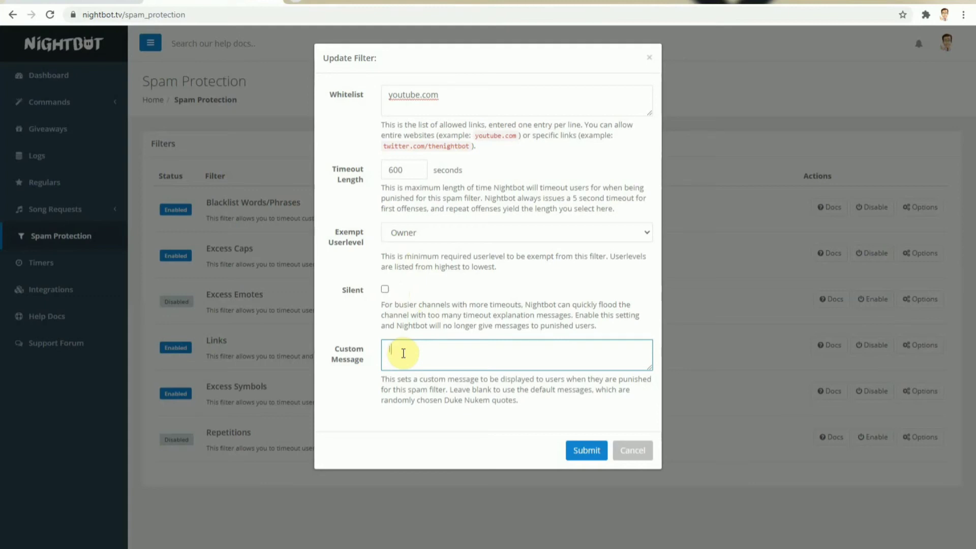
text(Isa ma cge baba ka p)
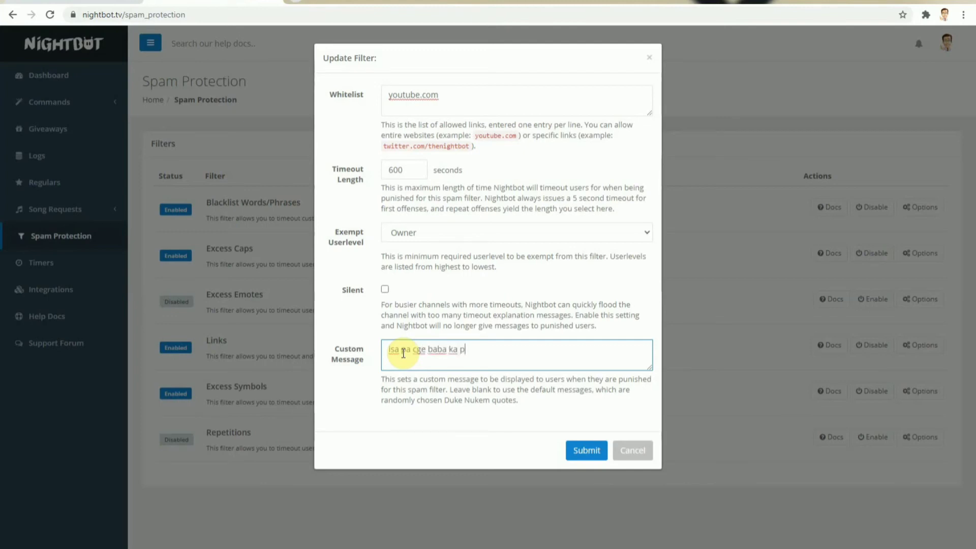
text(a isa )
text(/ i )
text(tata)
text( time o)
text(ut na kita)
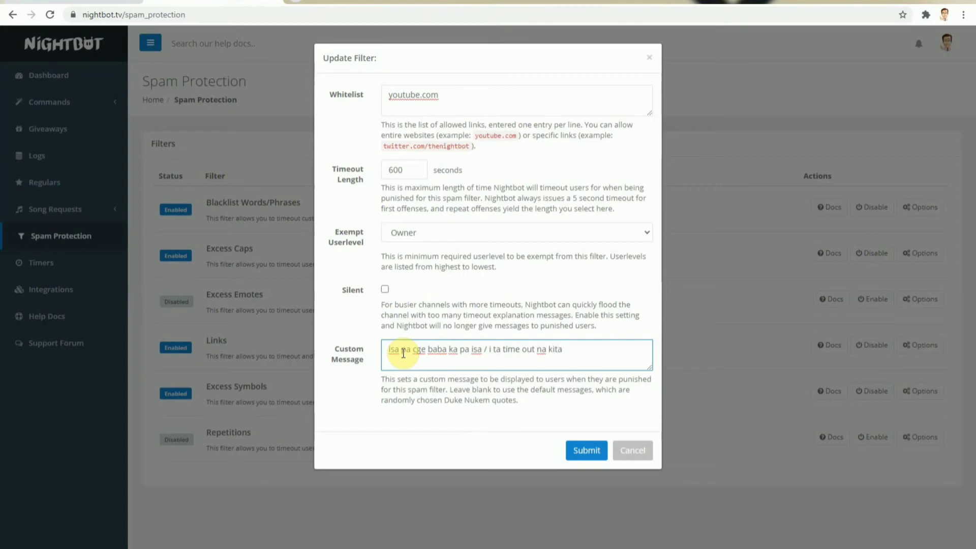
text(. kahit masama sa )
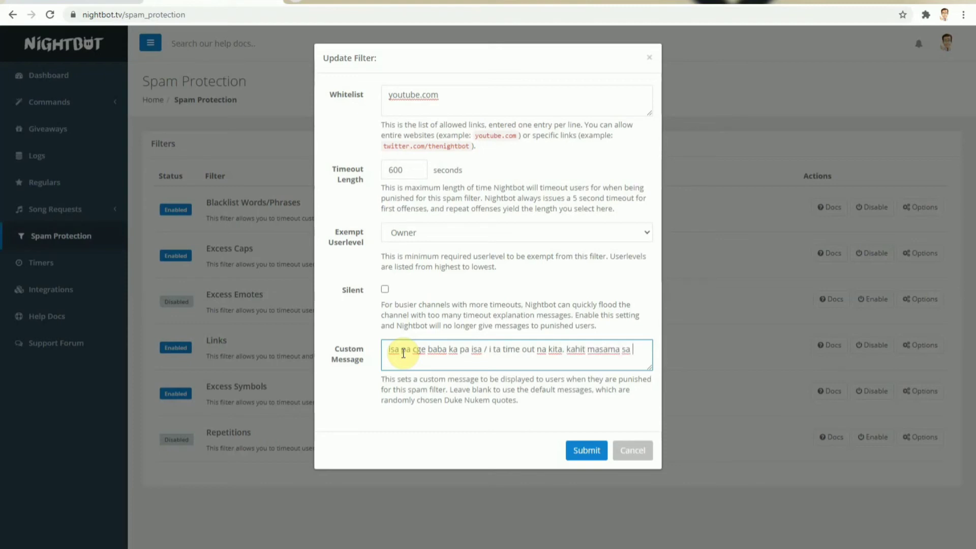
text(kalooban ko.)
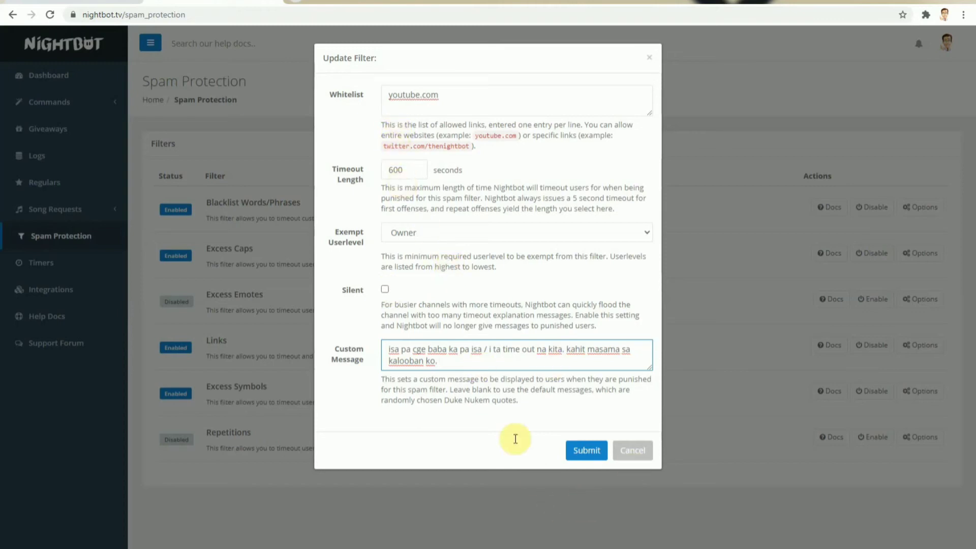
click(580, 451)
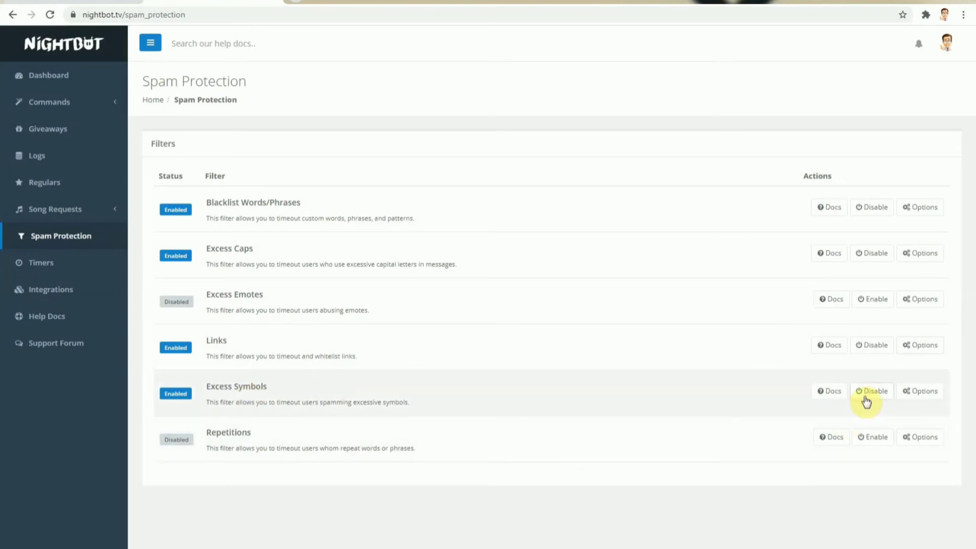
Step: Disable the Excess Symbols spam filter
click(866, 402)
click(866, 401)
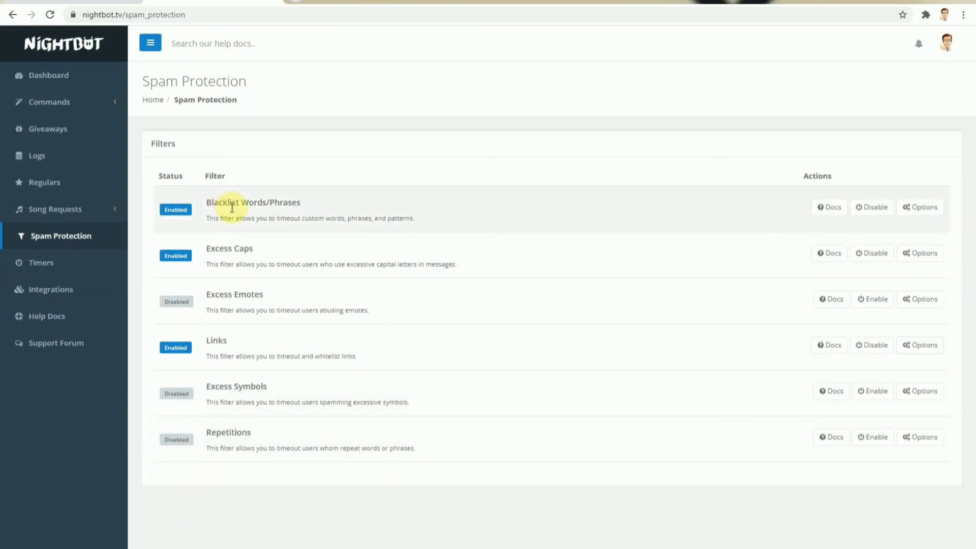
Step: Open the options of the Blacklist Words/Phrases filter and add "subbing" to the blacklist
click(922, 211)
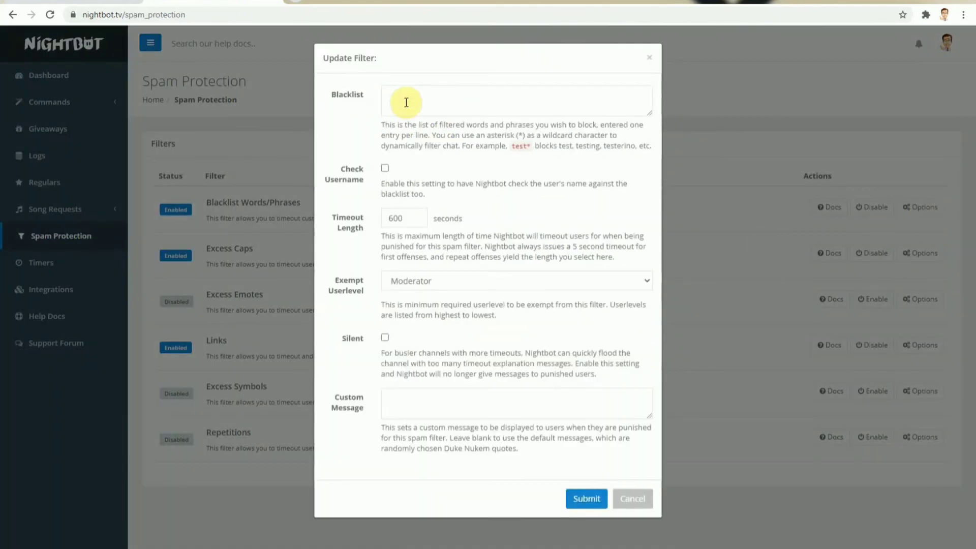
click(405, 101)
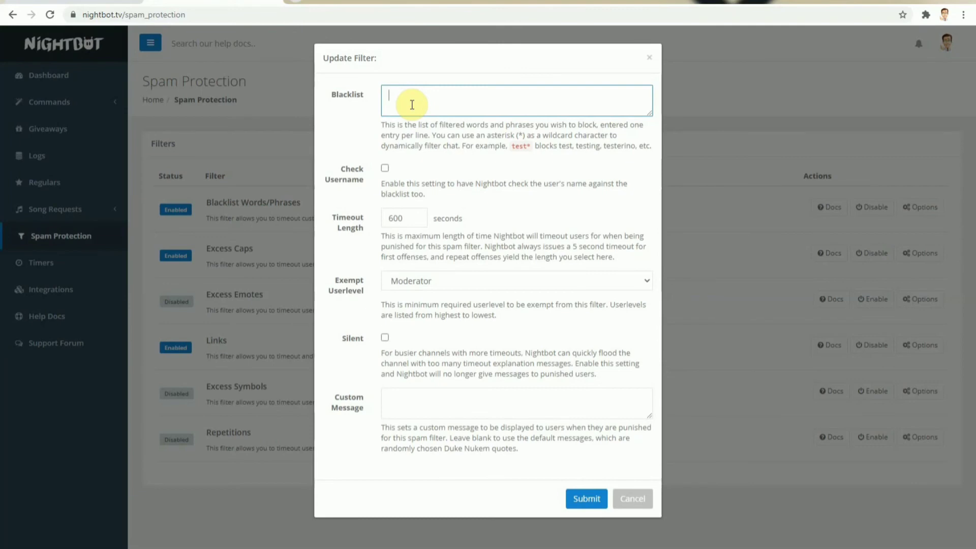
text(subbing)
key(Return)
Step: Add "subscribe to my channel" as a second blacklist entry on its own line
text(subbcribe to my chane)
key(BackSpace)
text(nel)
key(Return)
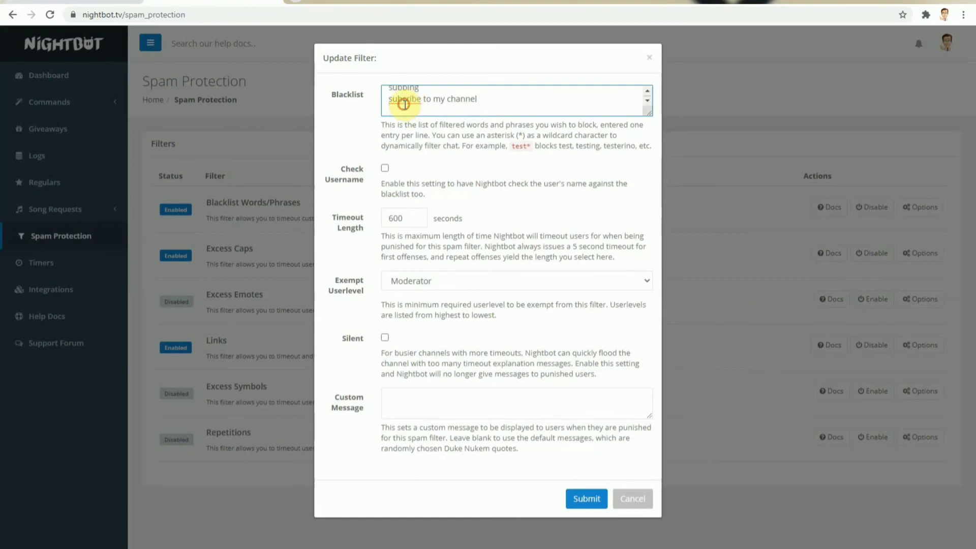
click(404, 94)
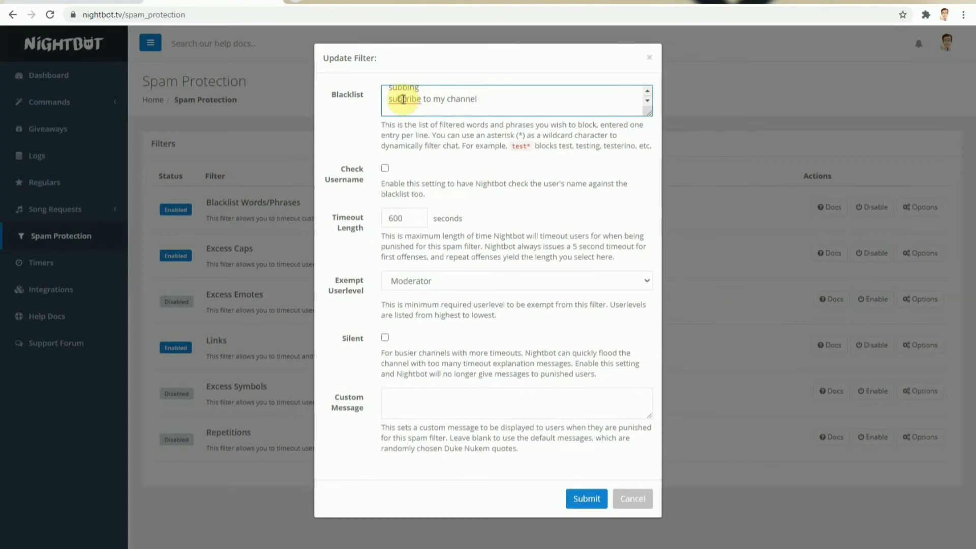
text(s)
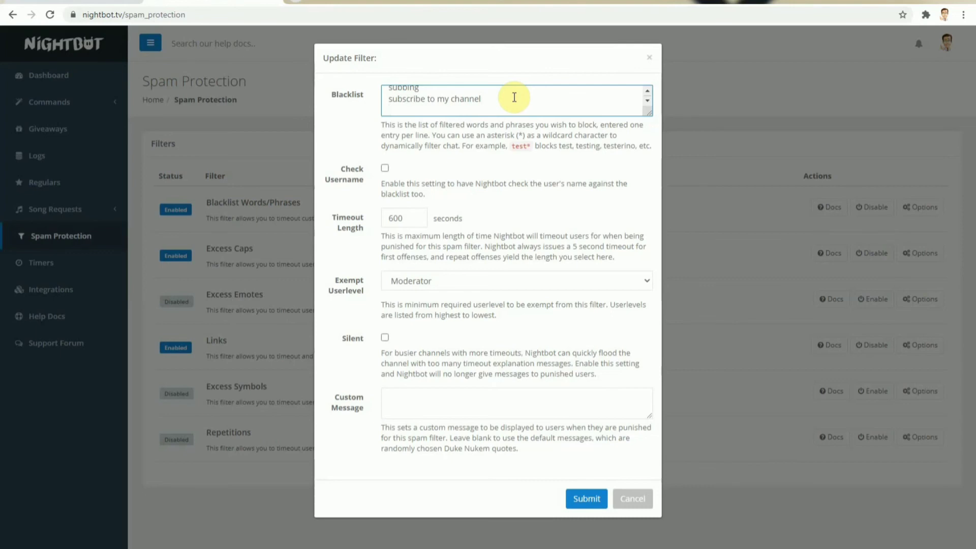
Step: Set the blacklist filter's timeout length to 700 seconds and its exempt userlevel to Owner
click(415, 218)
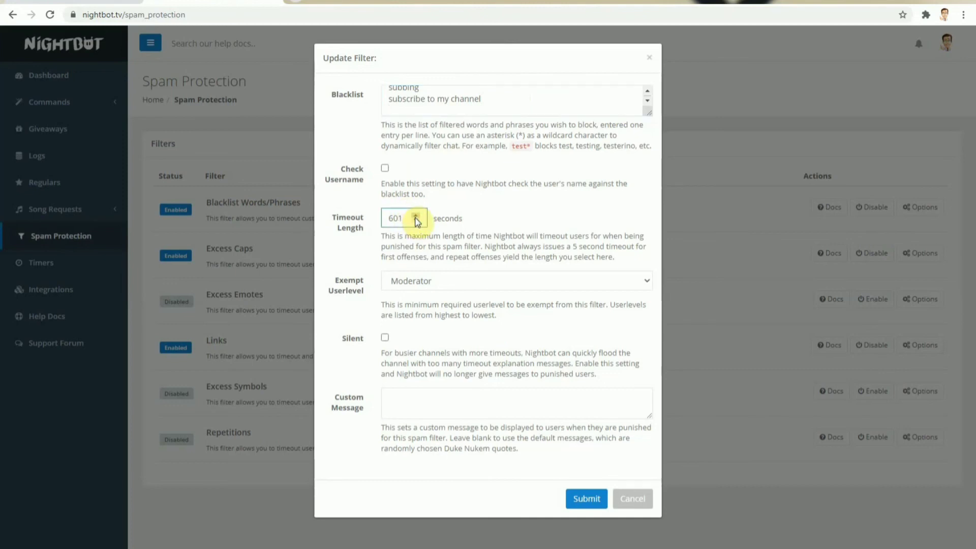
drag(405, 218, 348, 236)
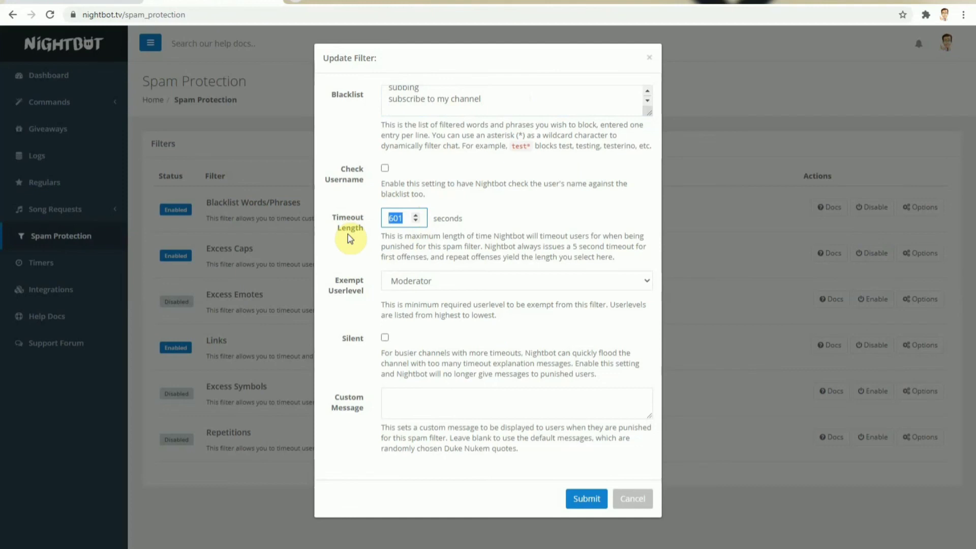
text(7000)
key(BackSpace)
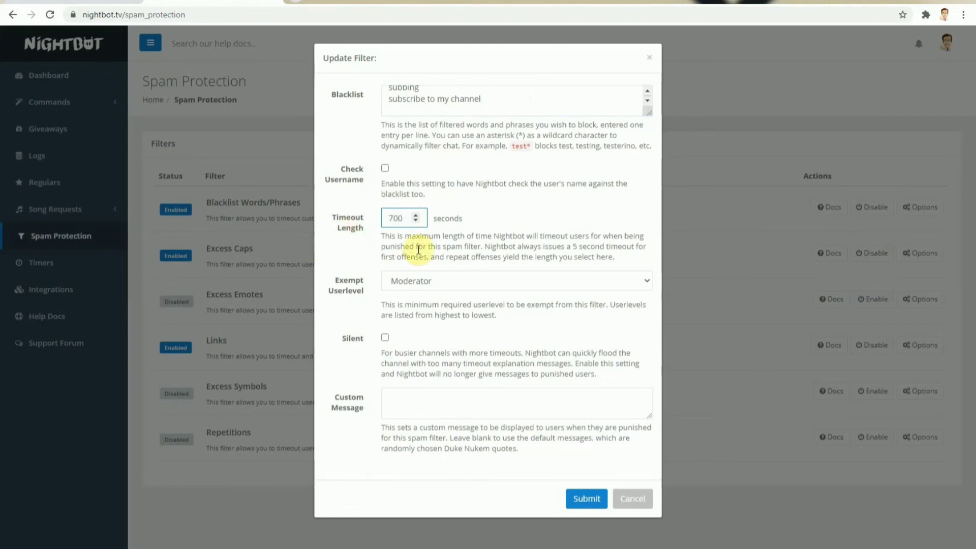
click(426, 285)
click(421, 298)
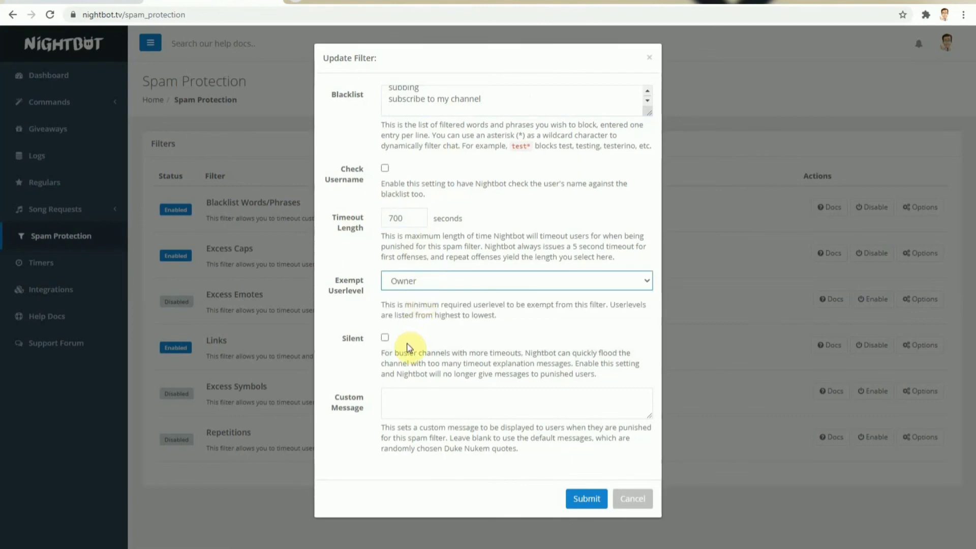
Step: Turn on the Silent setting for the blacklist filter and save the filter
click(402, 395)
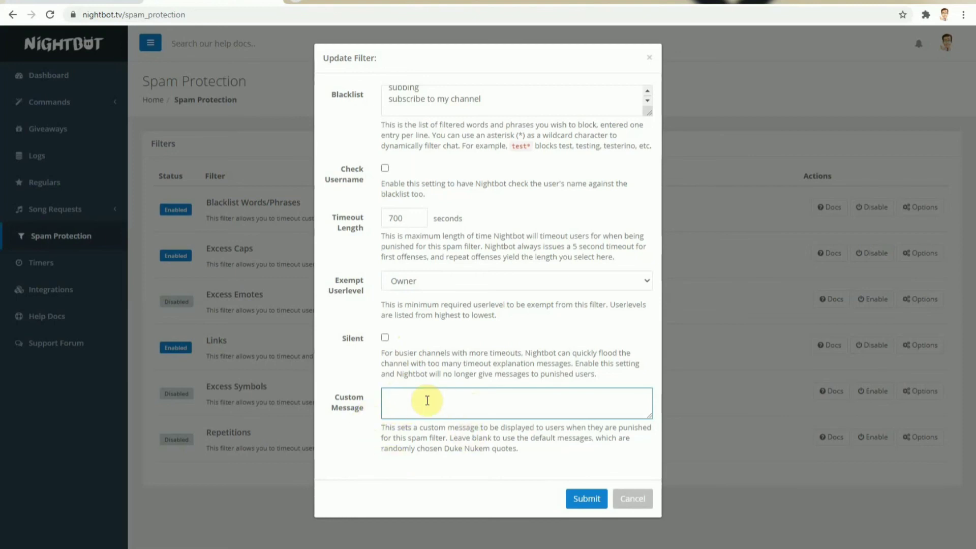
click(385, 337)
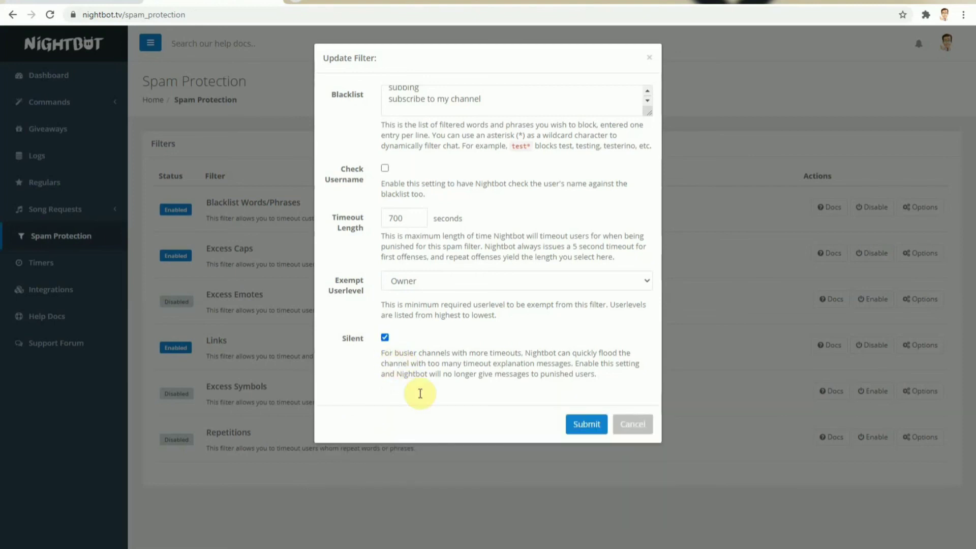
click(585, 425)
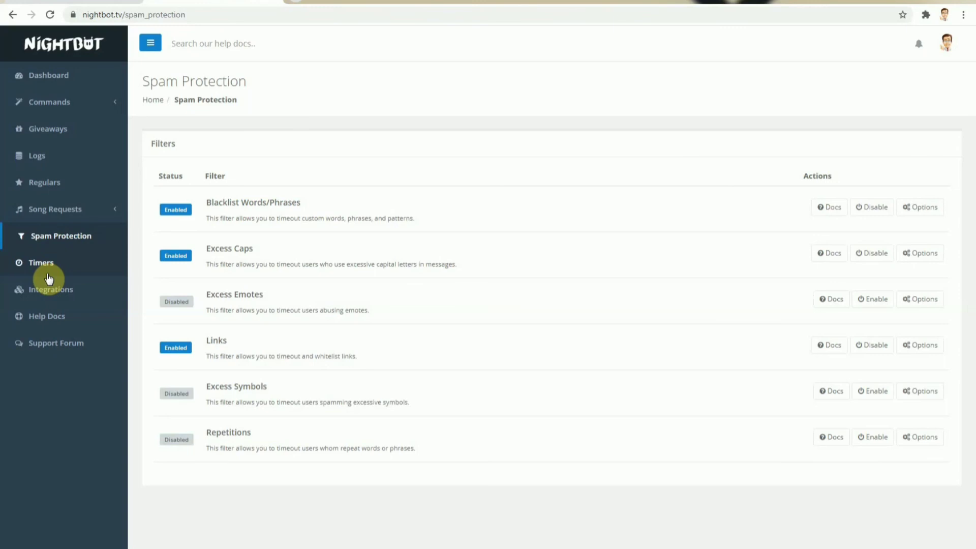
click(83, 2)
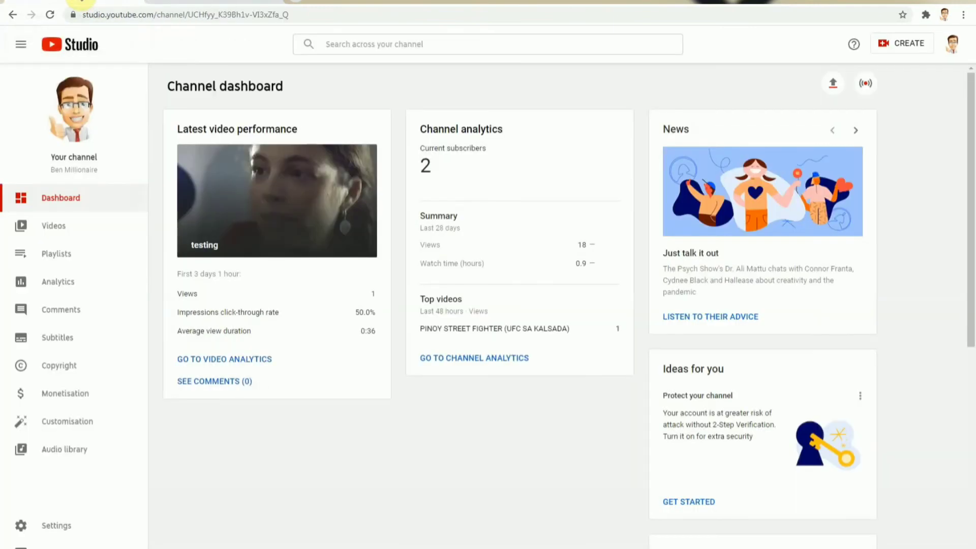
click(229, 2)
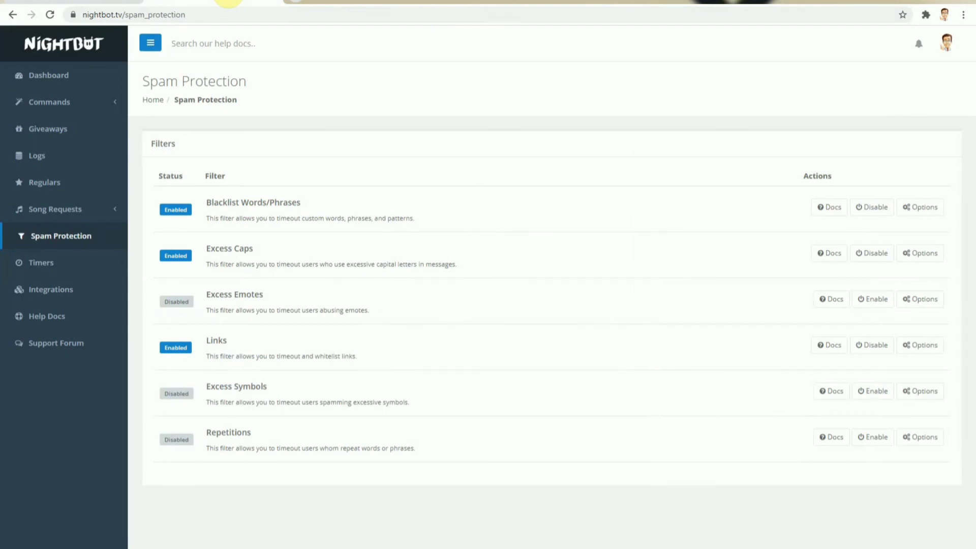
click(66, 2)
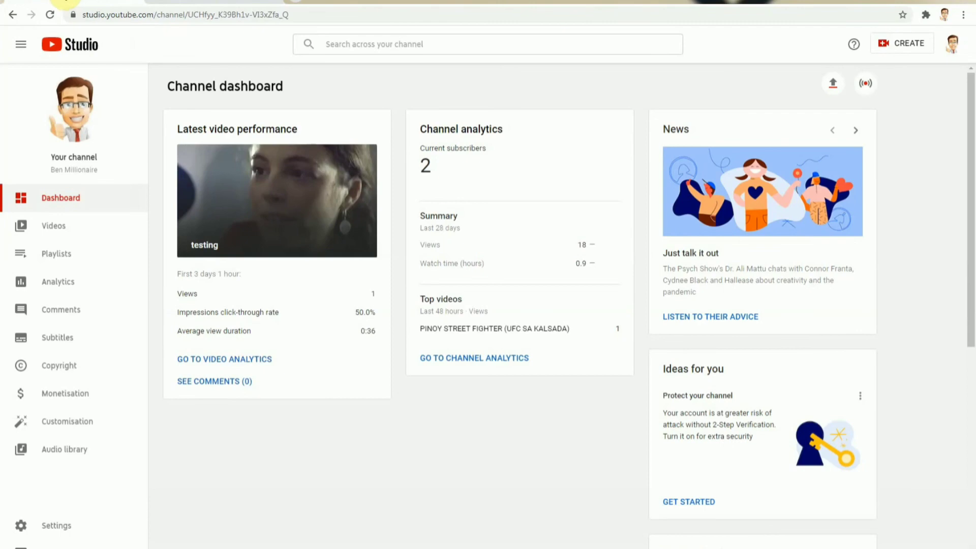
click(179, 4)
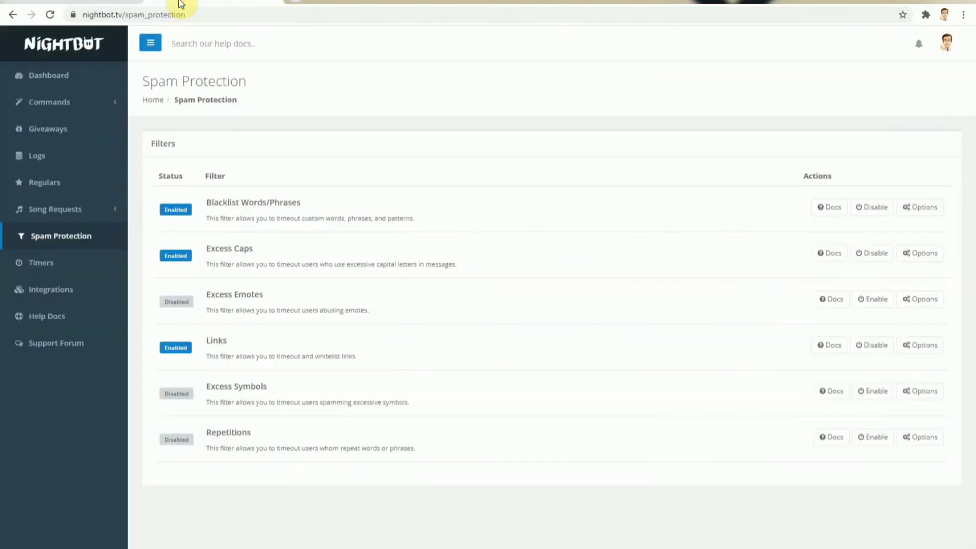